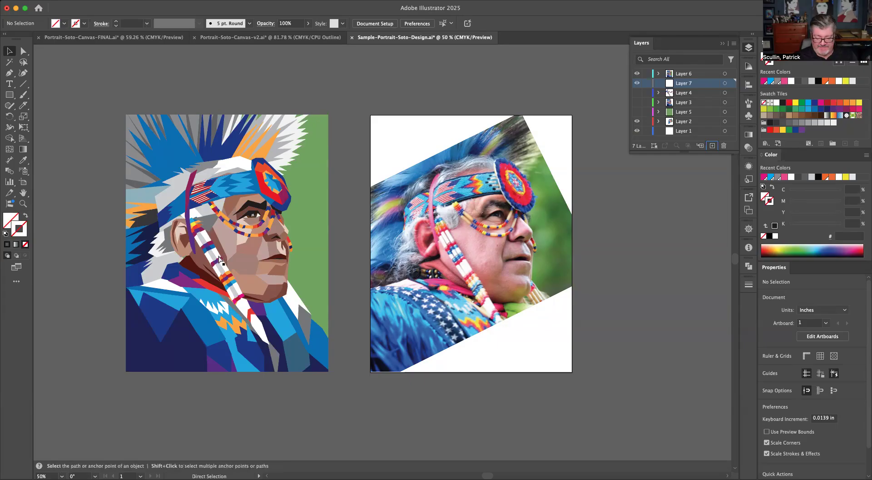
Step: Examine the finished geometric portrait's face and beadwork up close beside the reference photo
key(super+equal)
drag(218, 259, 396, 283)
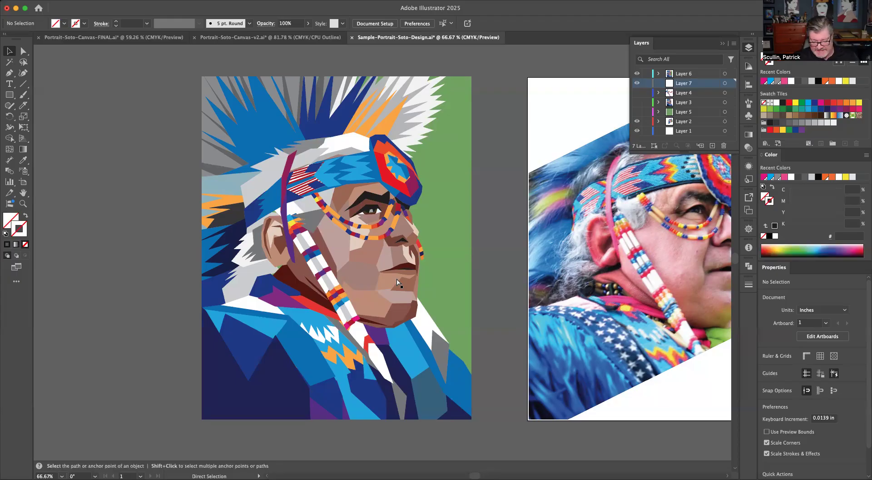
scroll(398, 282, up, 2)
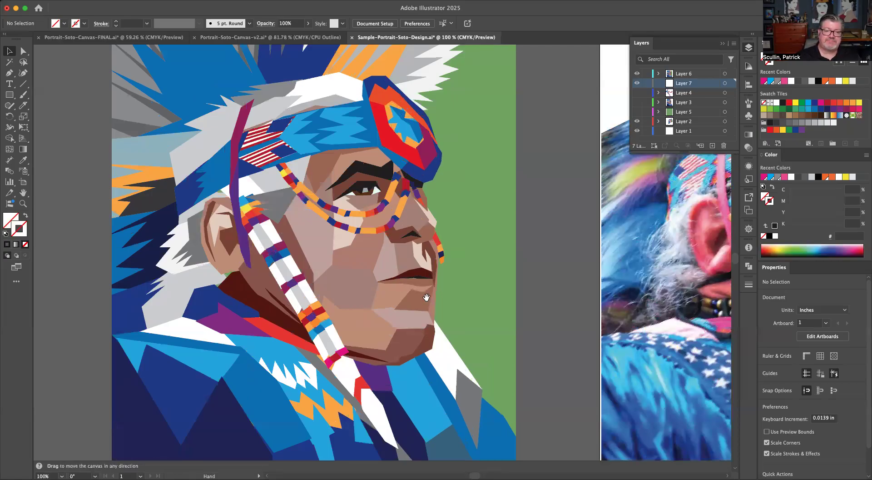
drag(408, 298, 396, 299)
scroll(396, 302, right, 2)
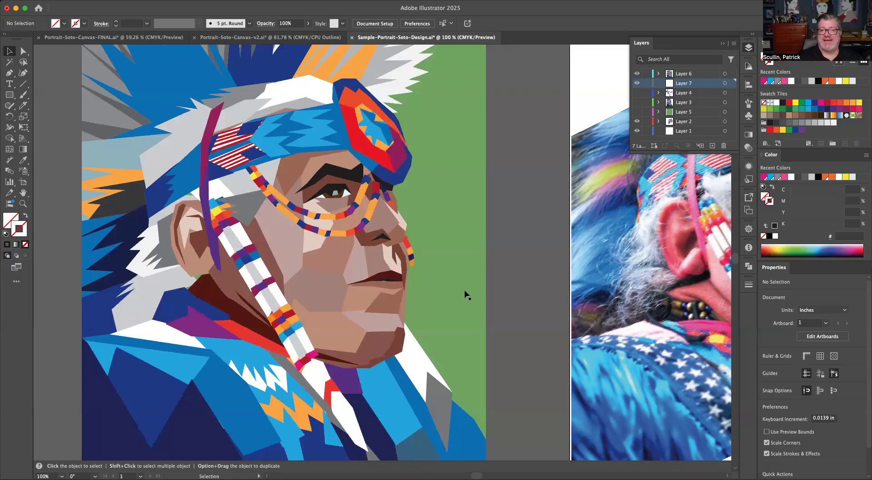
Step: Collapse the Layers panel and set the Pen tool's fill to the near-black #191812 sampled from the upper lash line in the photo
click(724, 45)
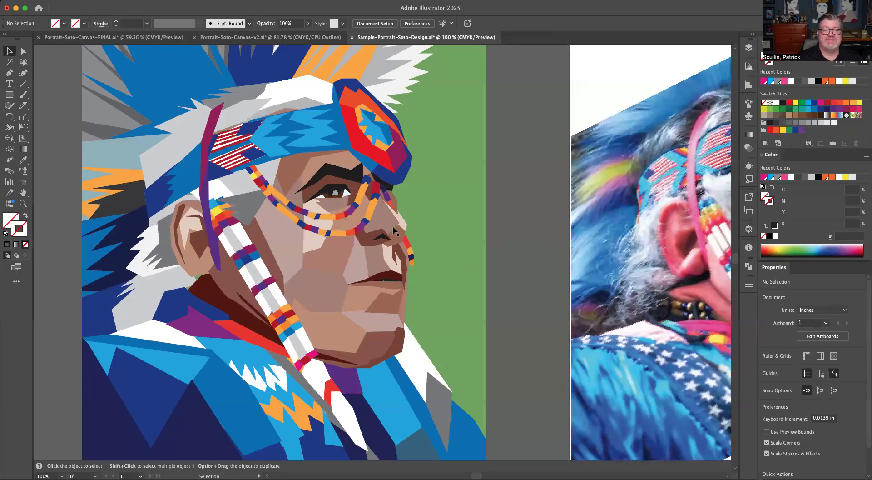
click(9, 73)
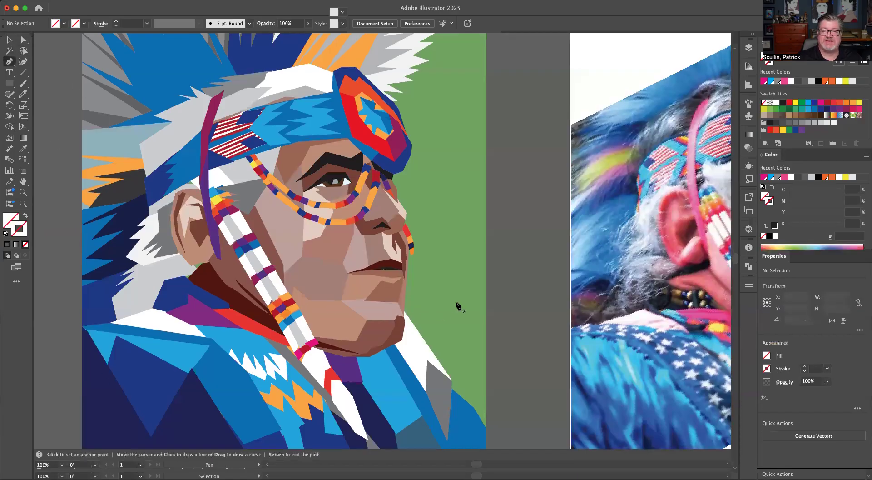
drag(559, 273, 392, 264)
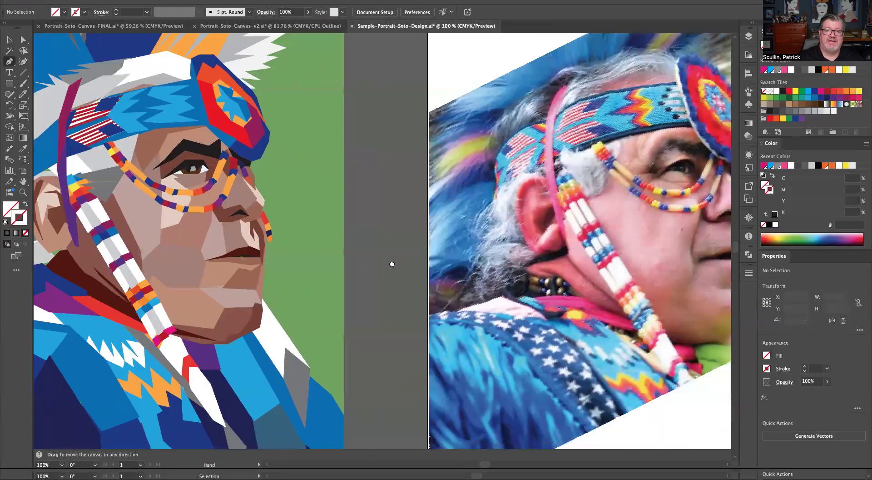
scroll(405, 268, right, 4)
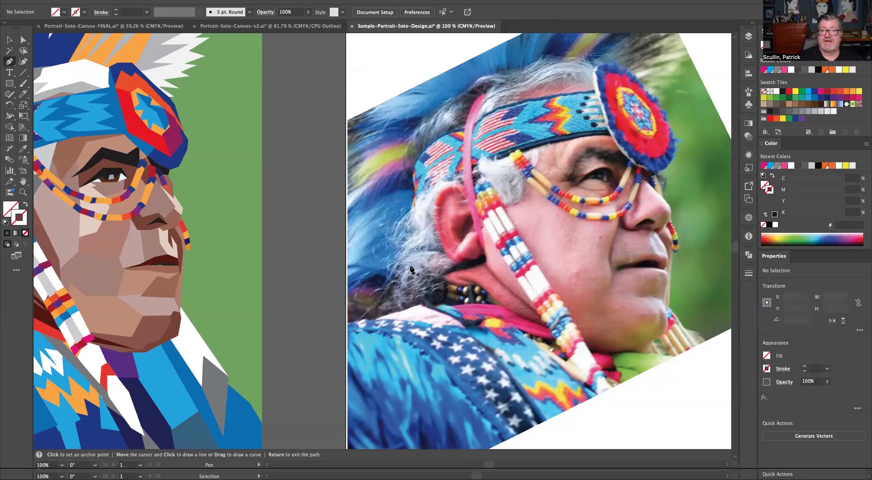
key(super+equal)
key(super+equal)
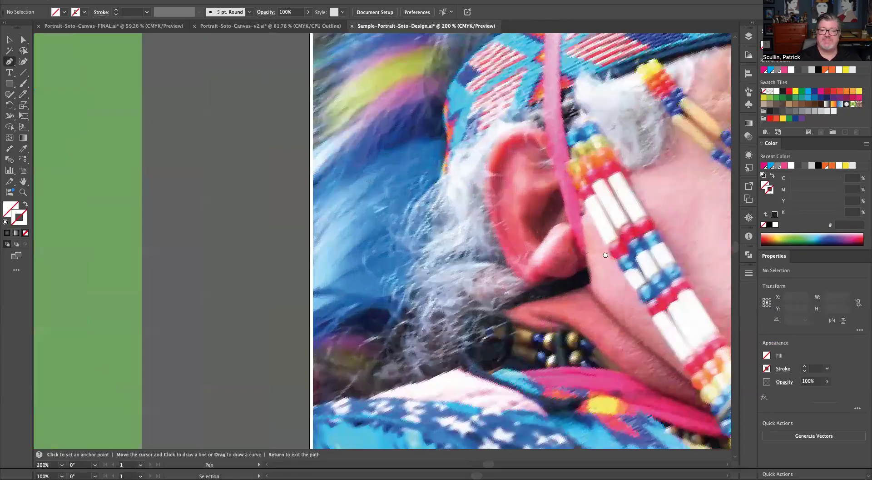
drag(606, 255, 452, 249)
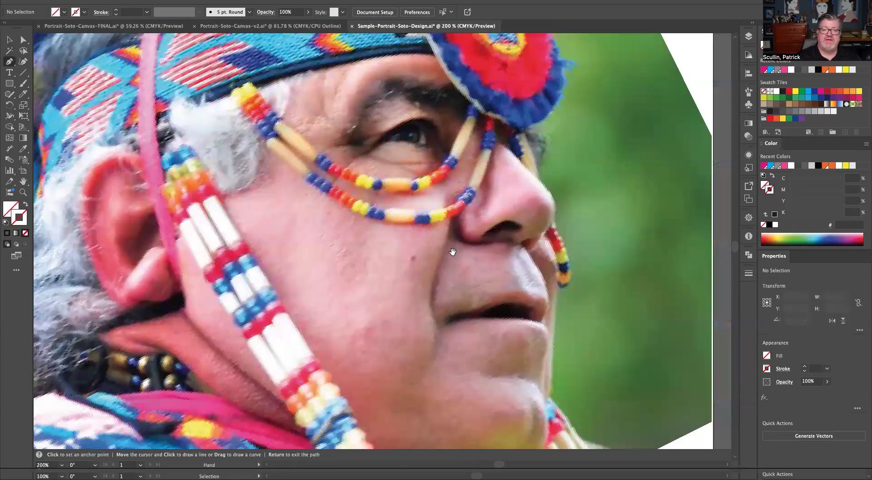
scroll(338, 258, up, 5)
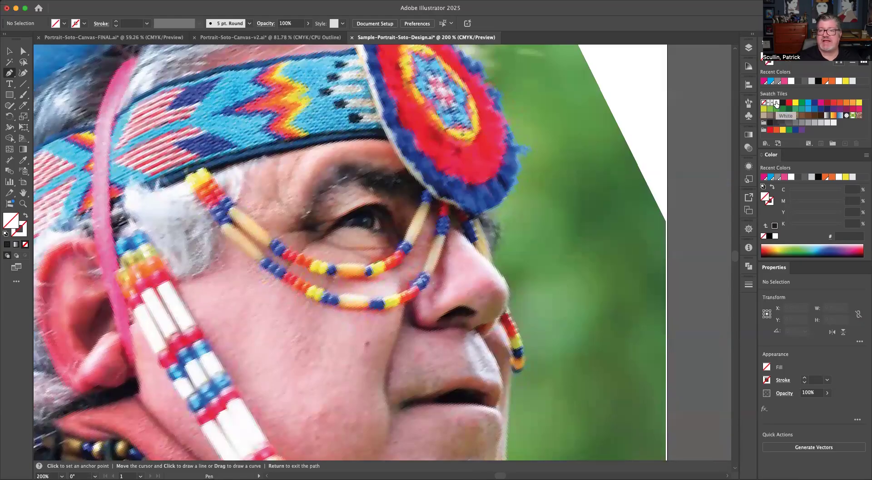
click(846, 104)
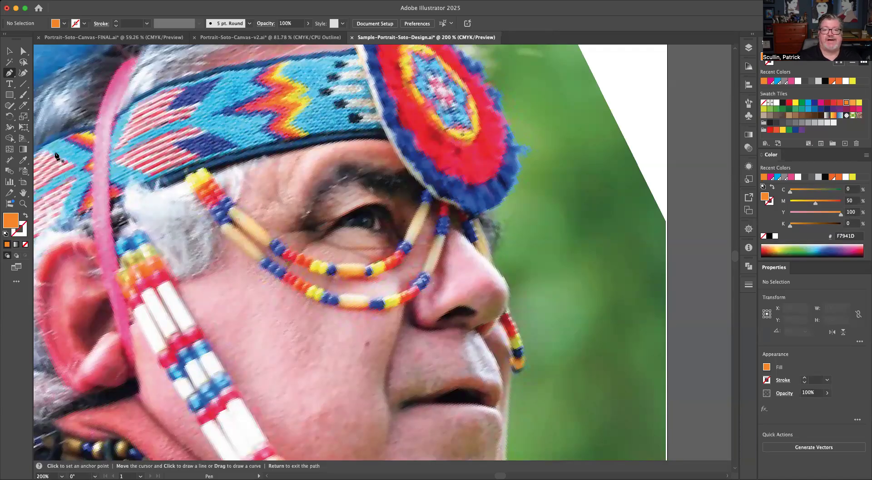
click(24, 162)
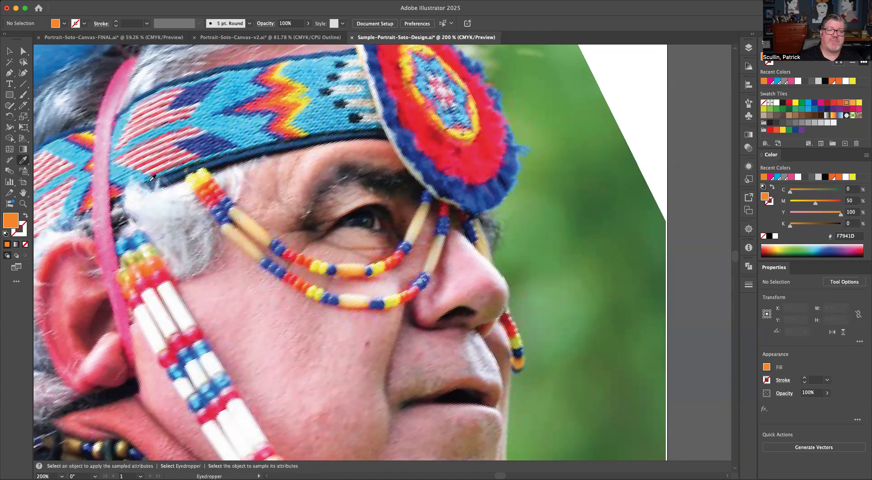
click(367, 207)
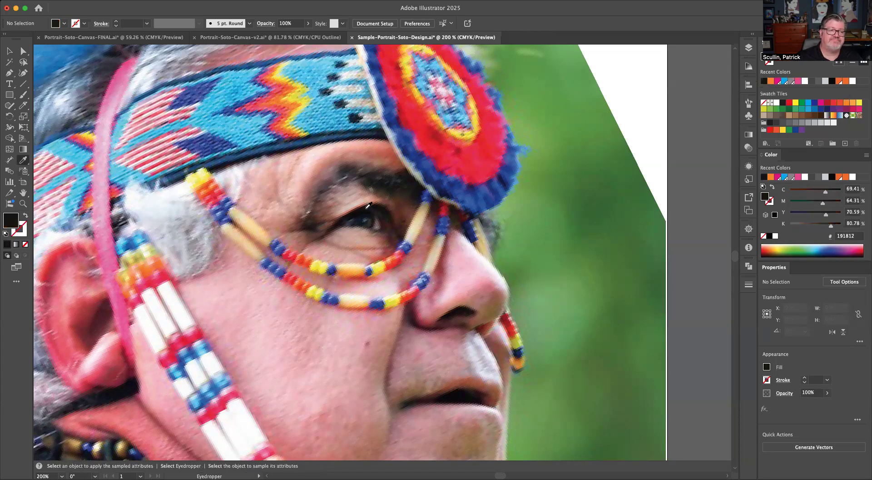
click(10, 72)
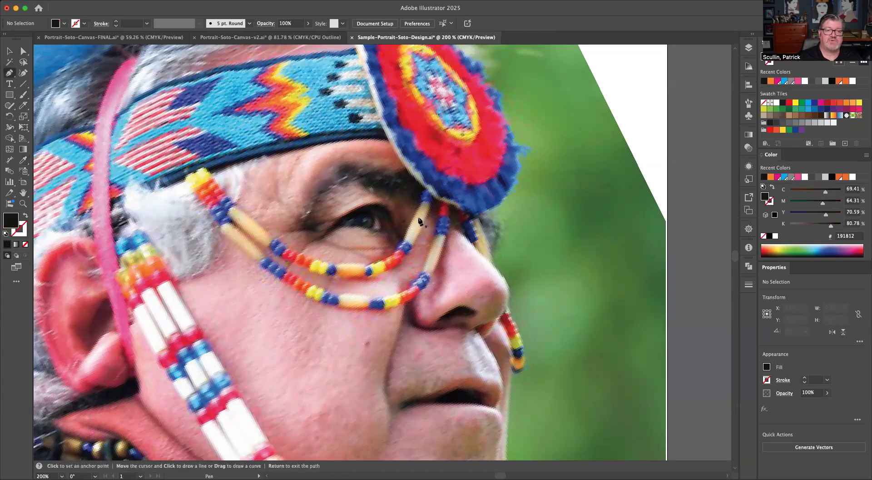
Step: Draw a closed near-black angular shape along the eye's upper lash line, with its lower edge cut around the iris
click(325, 234)
drag(365, 205, 392, 204)
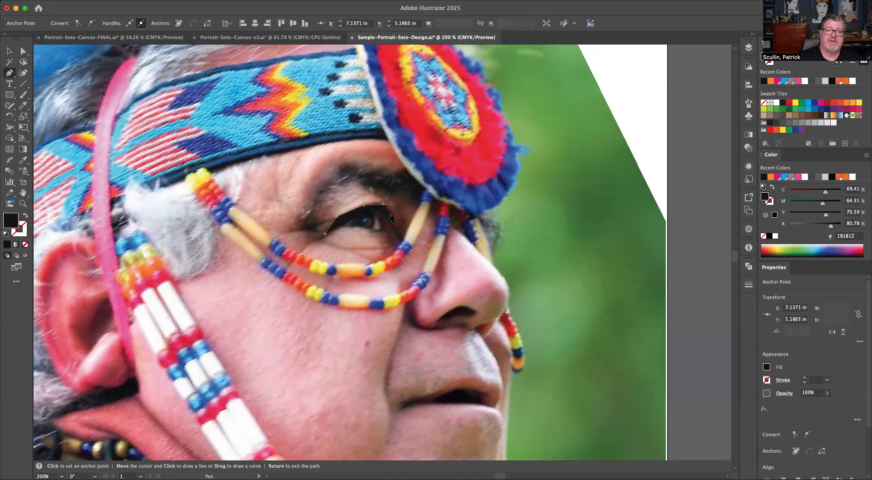
click(394, 227)
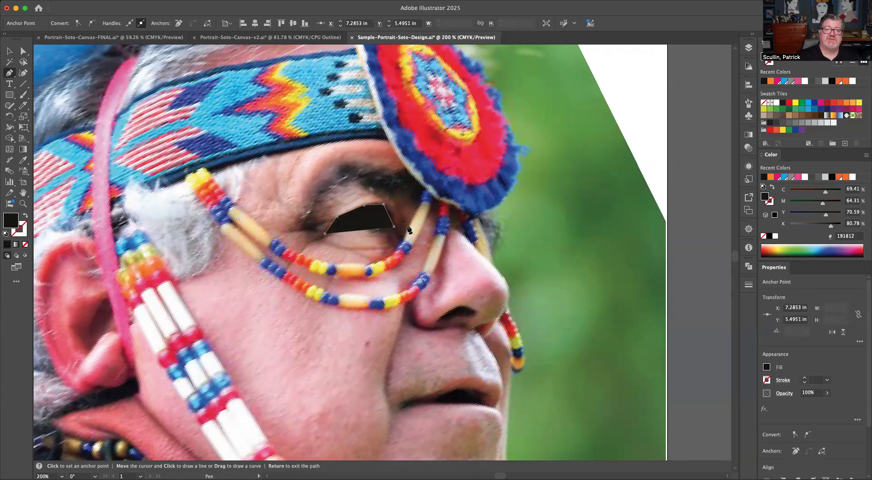
click(375, 213)
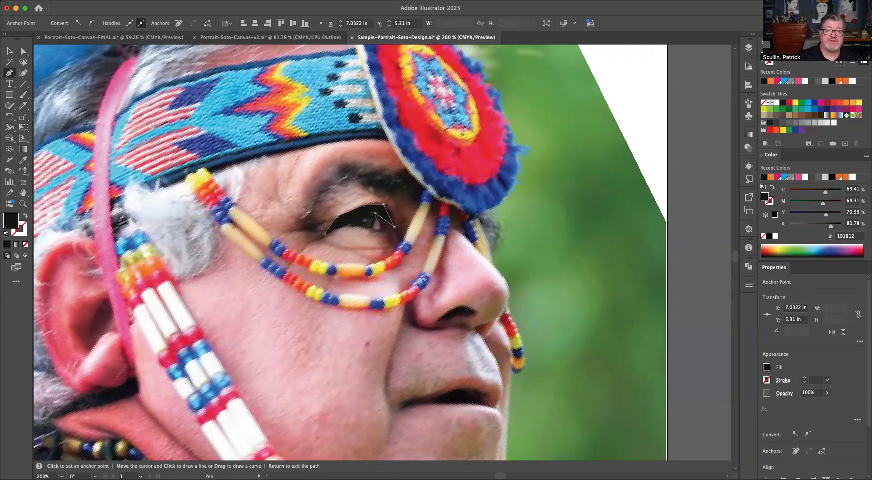
click(366, 210)
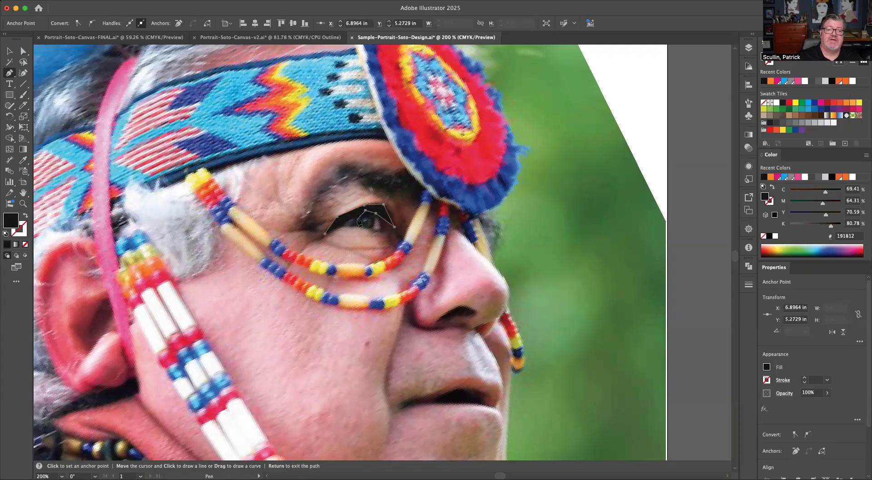
key(Delete)
click(354, 215)
key(cmd+z)
click(325, 233)
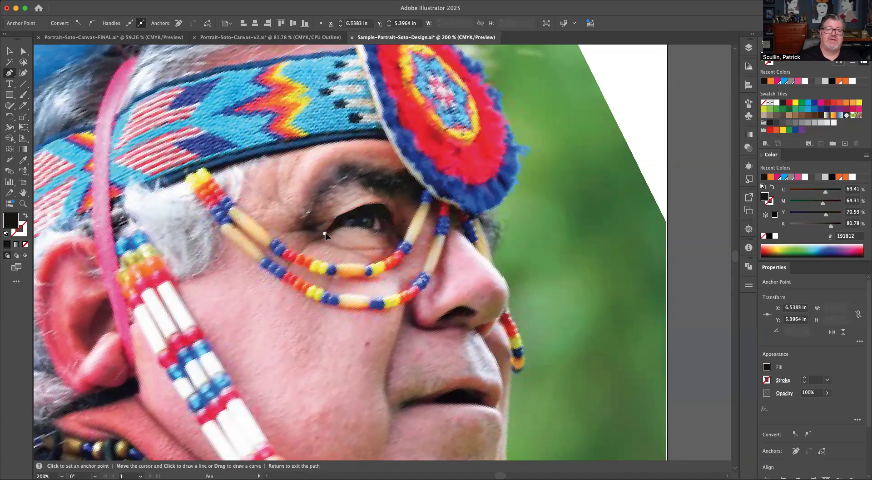
Step: Draw a closed five-sided eyelid shape between the lash line's upper edge and the eyebrow
key(cmd+equal)
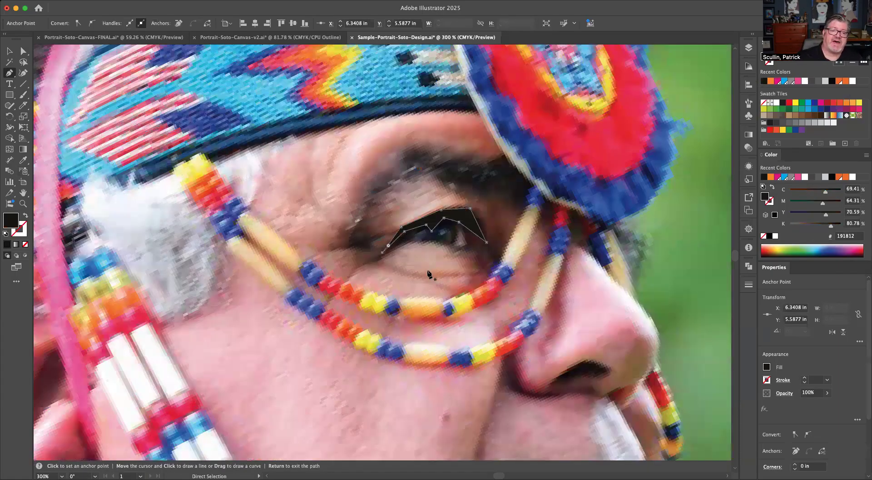
key(cmd+equal)
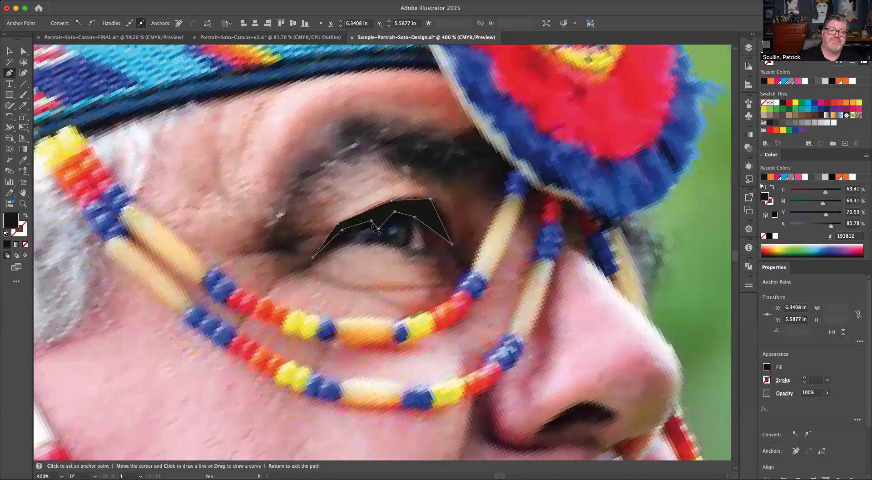
click(329, 227)
click(398, 199)
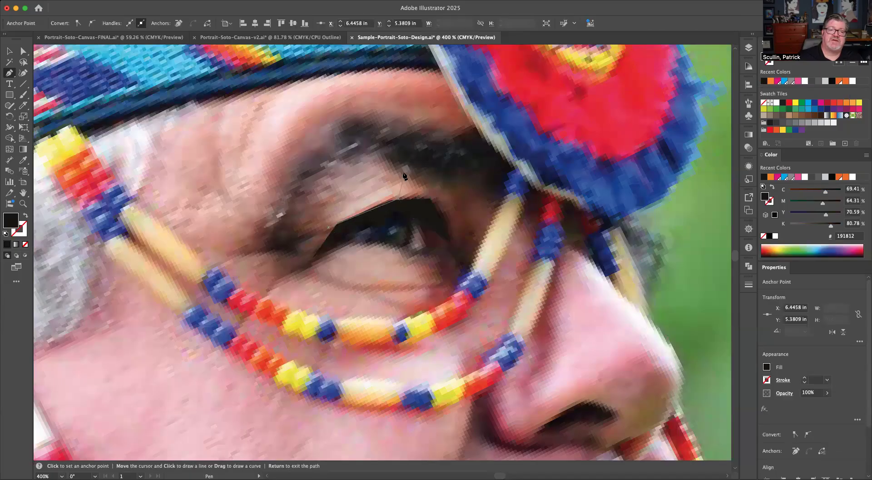
click(395, 172)
click(360, 153)
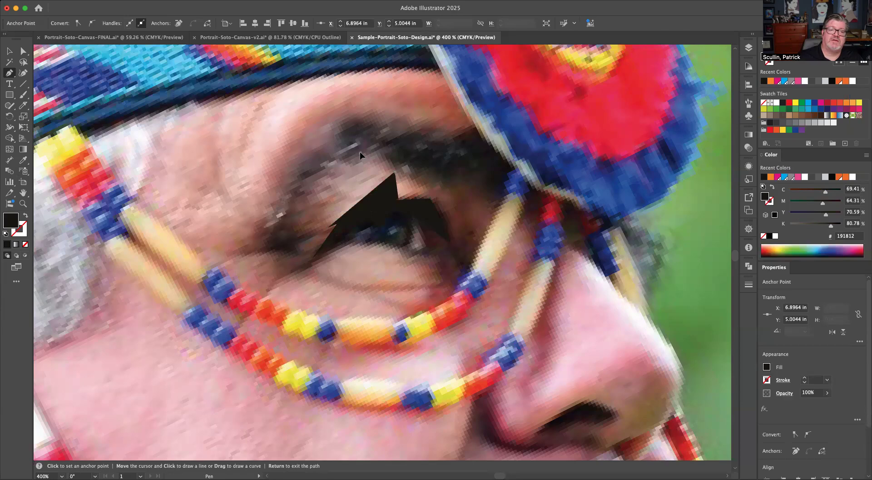
click(313, 189)
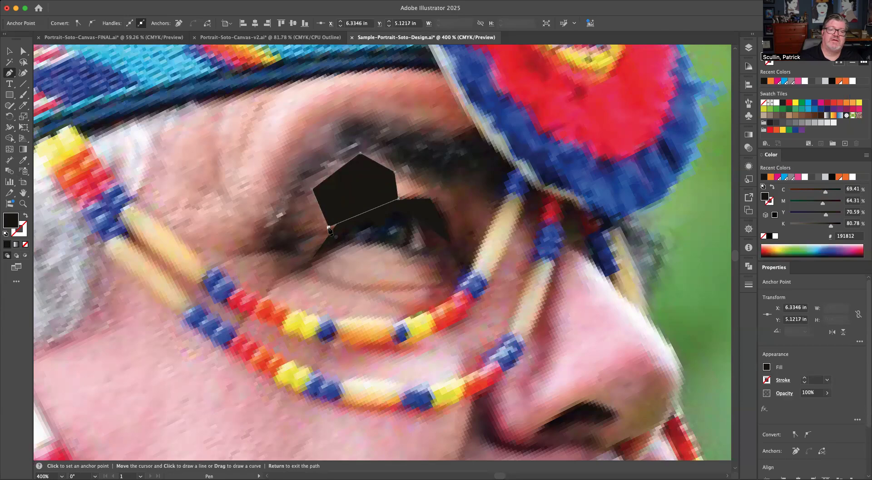
click(329, 228)
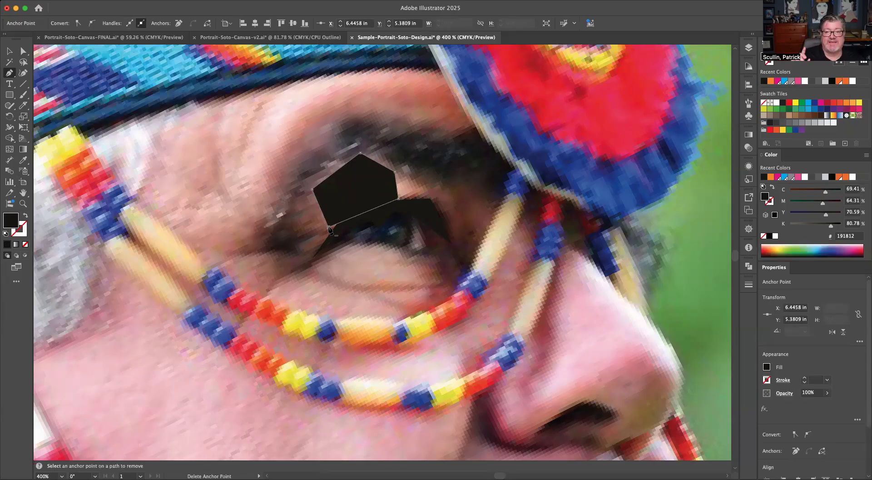
Step: Recolour the five-sided eyelid shape with a light peach skin tone sampled from the photo near the eye
key(i)
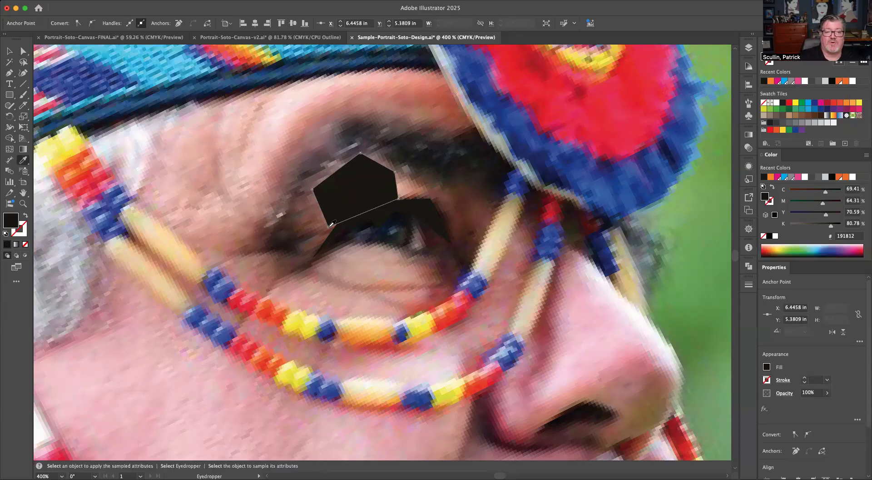
click(417, 193)
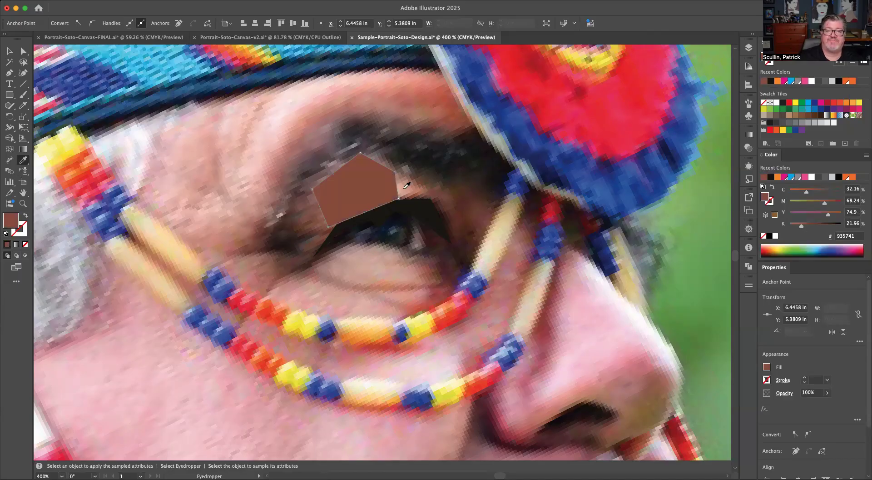
click(412, 237)
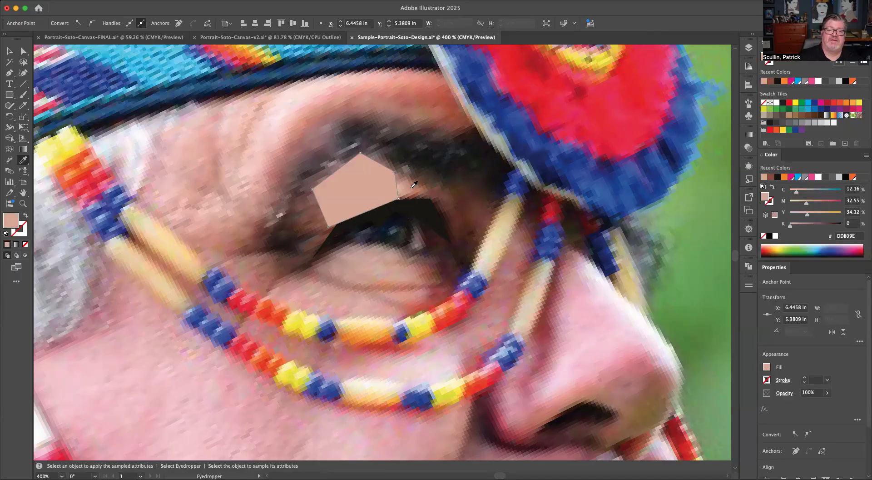
Step: Draw a small closed facet from the eyelid shape's edge toward the nose and fill it with dark brown sampled from the adjacent shadow
click(9, 73)
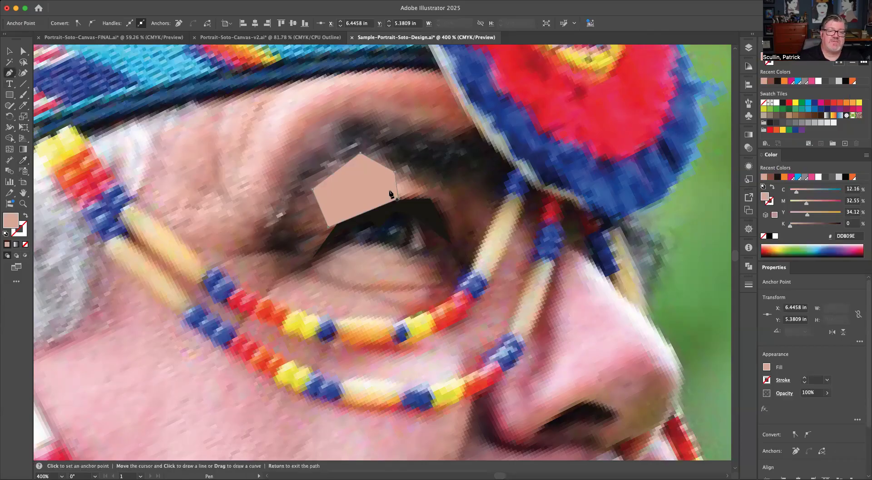
click(430, 200)
click(398, 200)
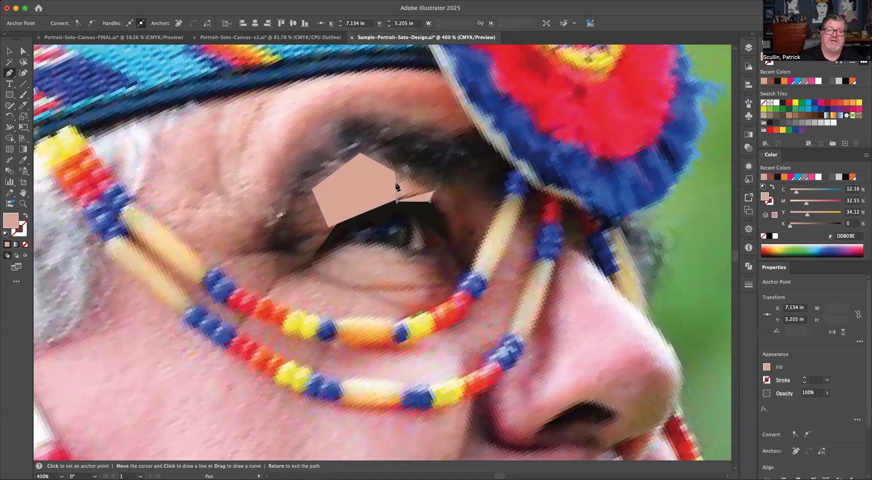
click(394, 172)
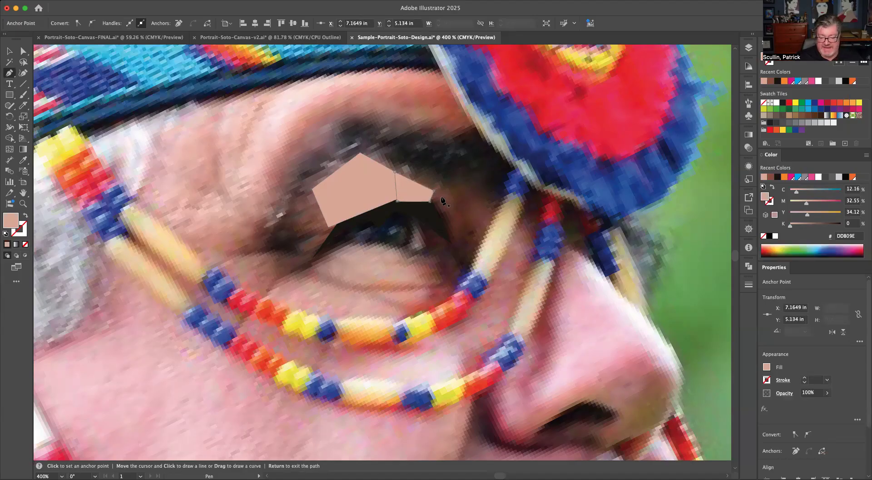
key(i)
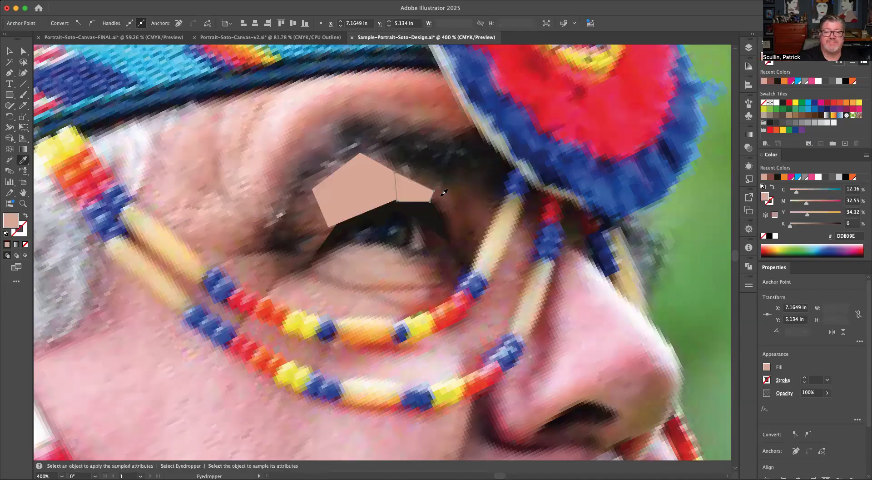
click(443, 193)
Step: Draw a narrow closed dark brown facet along the eyelid shape's outer edge, on the ear side of the eye
key(p)
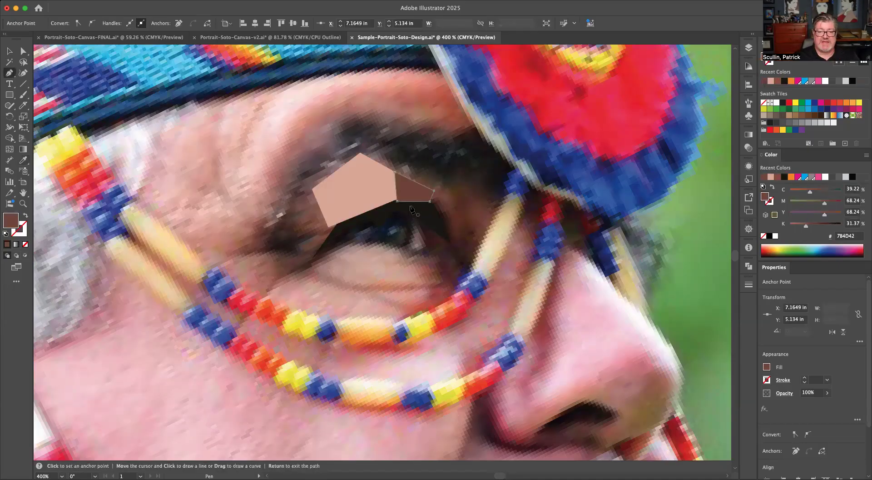
click(313, 190)
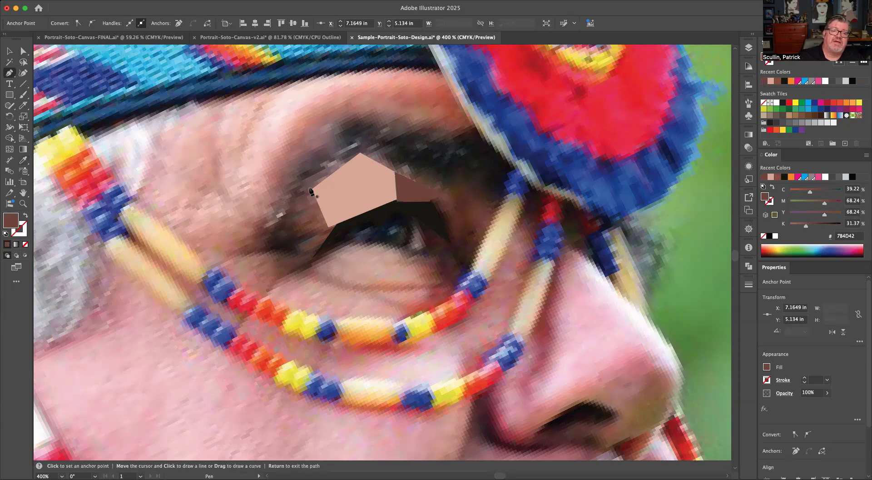
click(337, 223)
click(331, 236)
click(306, 209)
click(312, 190)
key(alt)
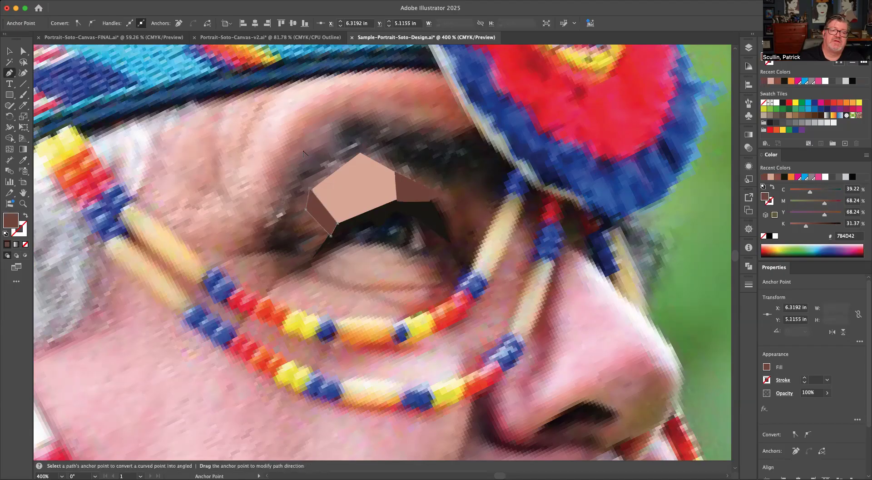
Step: Recolour the narrow facet on the eyelid's ear side with a muted mauve sampled from the skin beside the eyebrow
key(i)
click(304, 148)
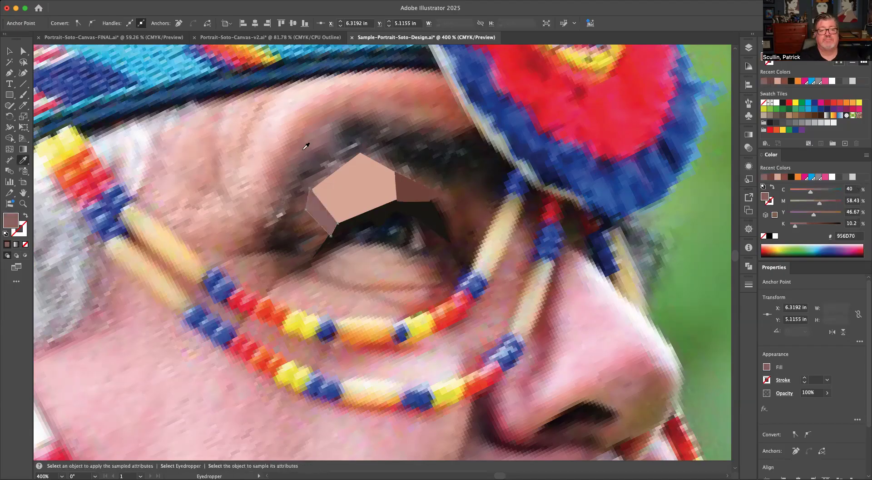
Step: Draw a closed four-sided facet below the mauve one at the eye's outer corner and fill it with brown sampled from the adjacent photo
key(p)
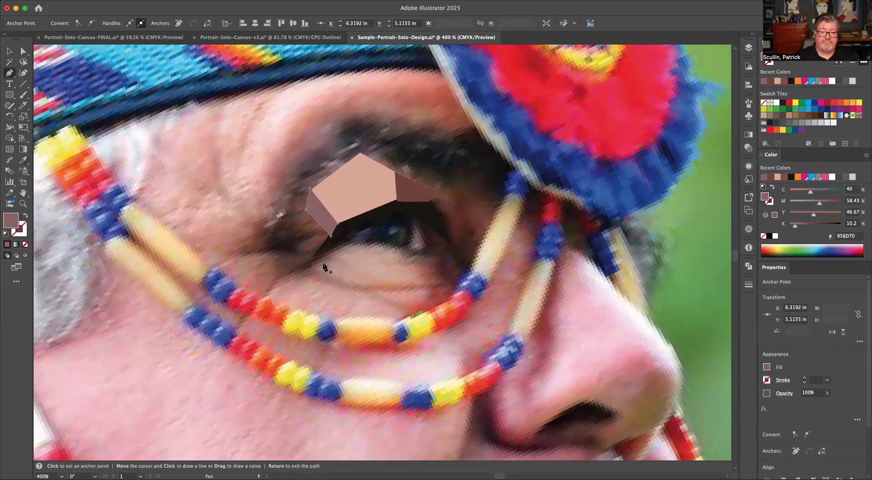
click(331, 234)
click(316, 256)
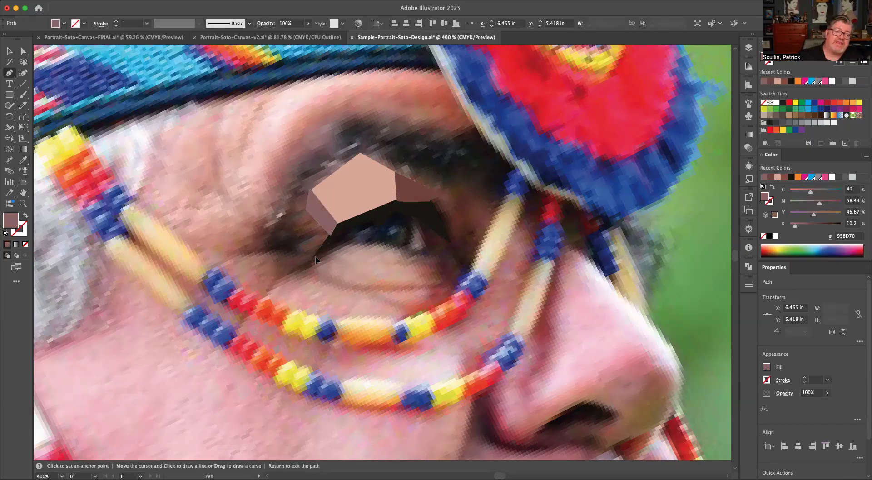
click(290, 229)
click(302, 209)
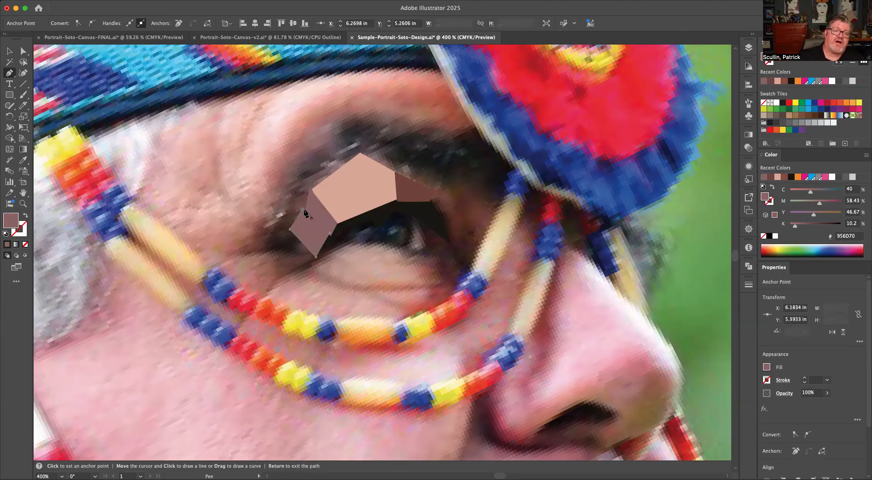
click(330, 234)
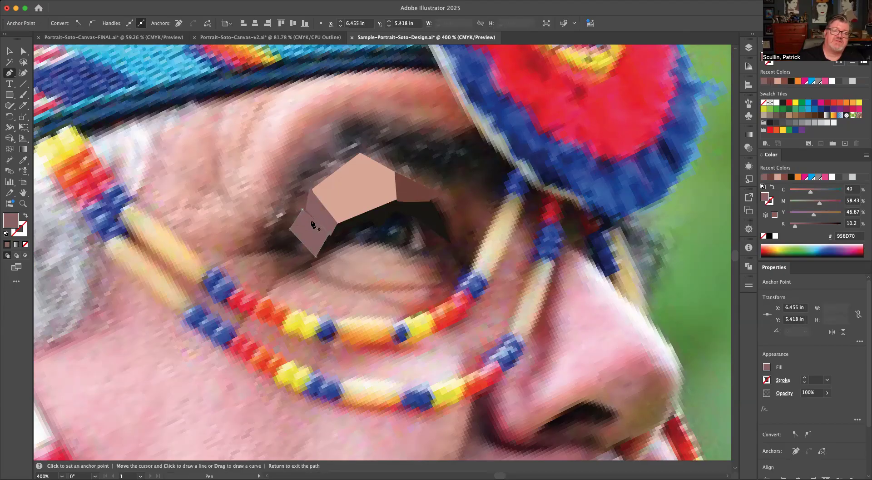
key(i)
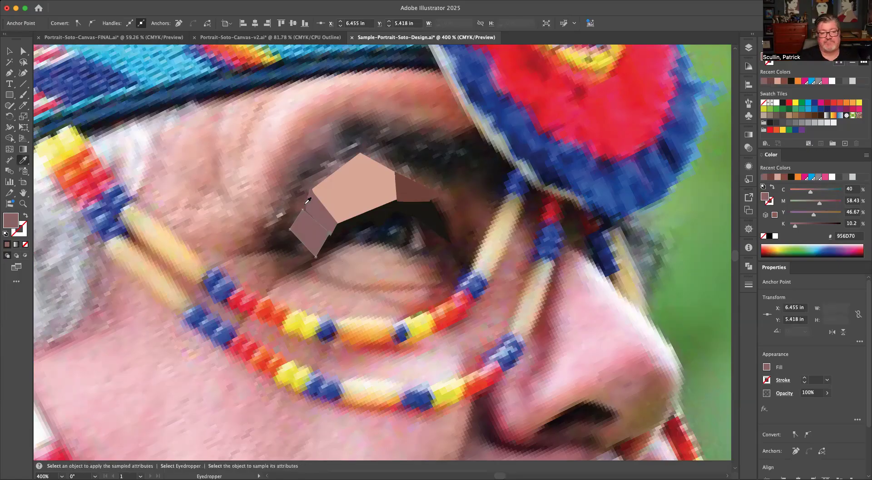
click(304, 203)
key(p)
click(303, 209)
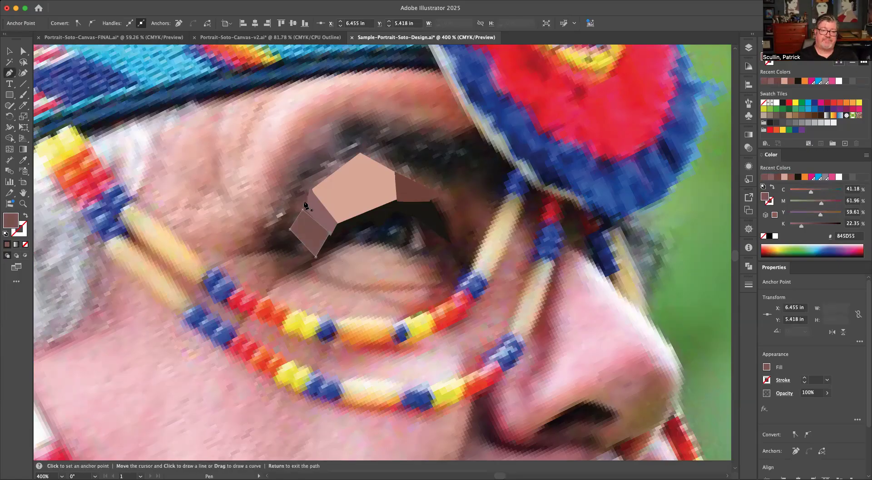
Step: Draw a narrow closed four-sided facet along the lash shape's nose-side edge and fill it with dark brown sampled from the shadow beside it
click(440, 194)
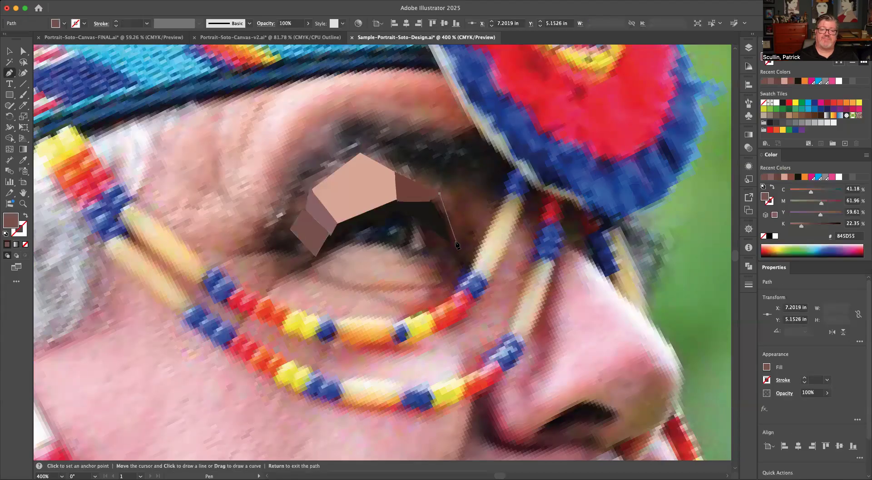
click(456, 242)
click(451, 244)
click(429, 197)
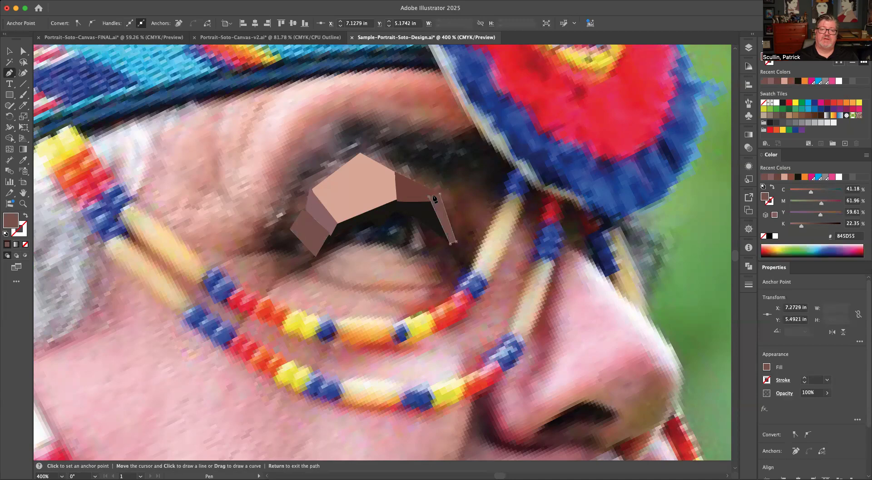
click(439, 195)
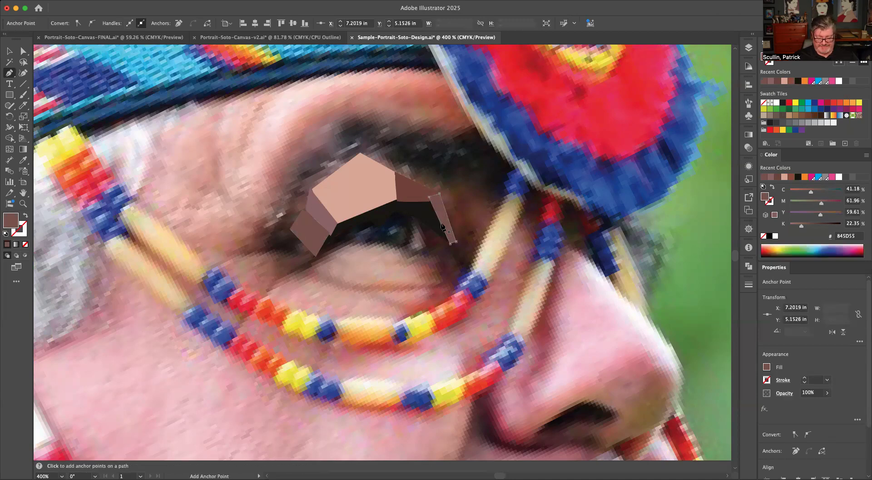
key(i)
click(465, 229)
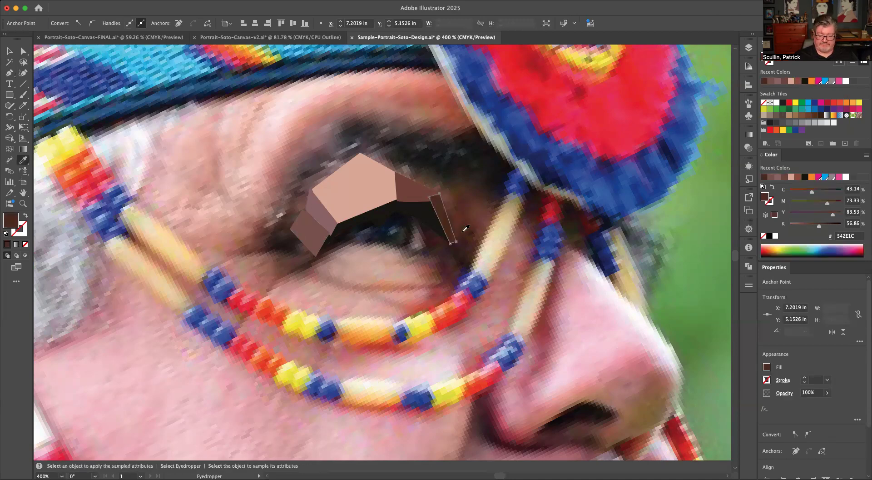
Step: Deselect the facet and draw a closed eyeball shape spanning the visible eye from corner to corner, its upper edge overlapping the eyelid shape
key(p)
super+click(347, 292)
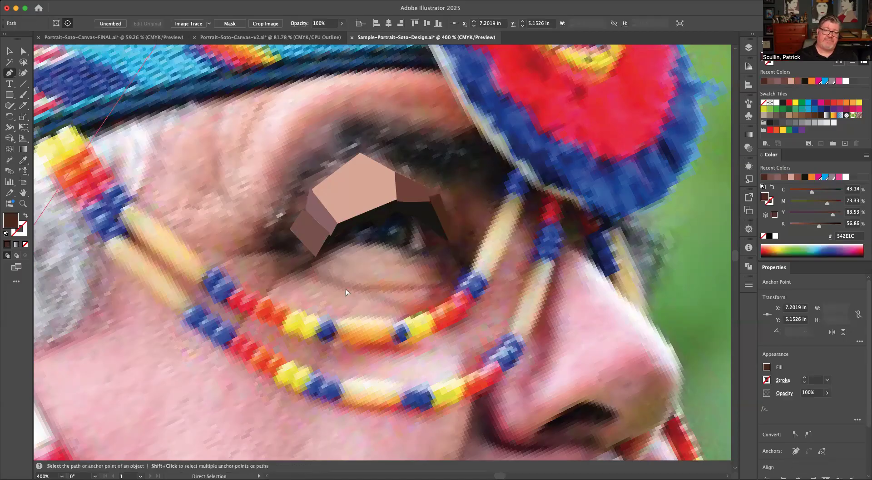
click(420, 215)
click(429, 246)
click(414, 256)
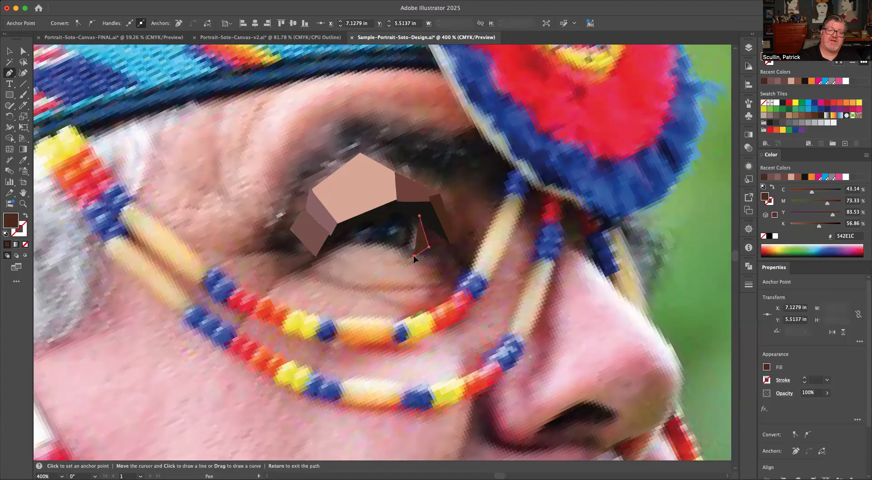
click(390, 242)
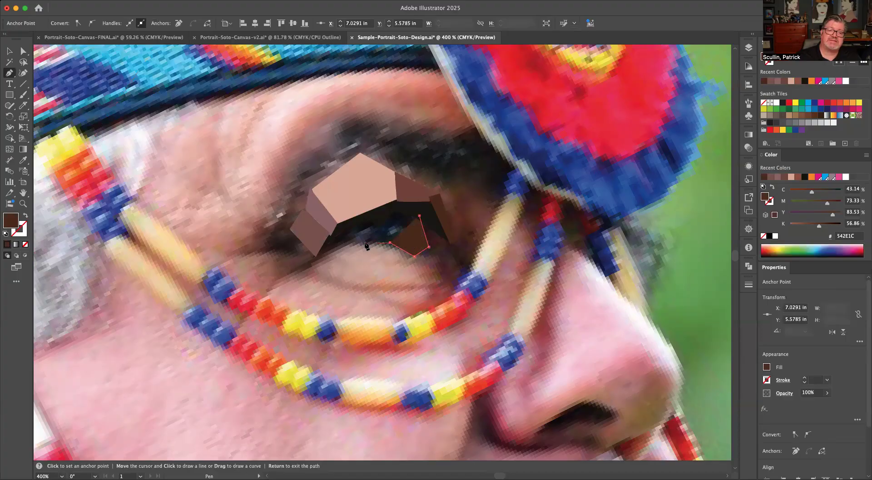
click(321, 243)
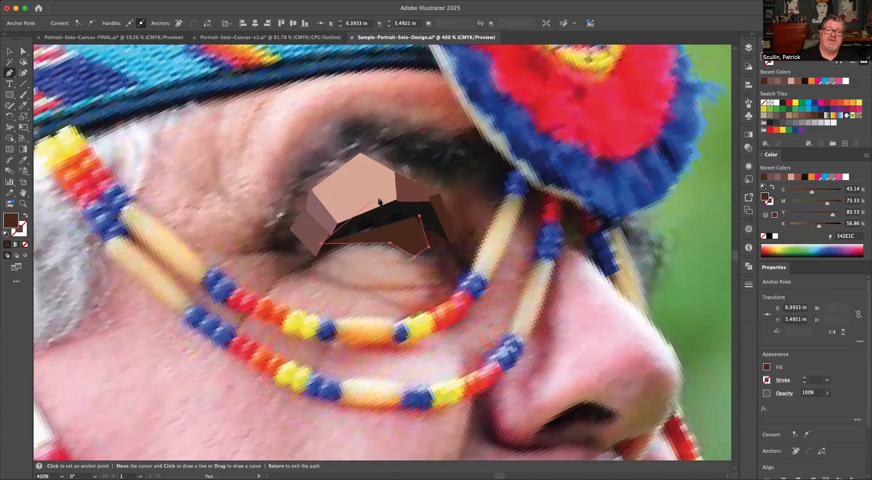
click(391, 191)
click(420, 216)
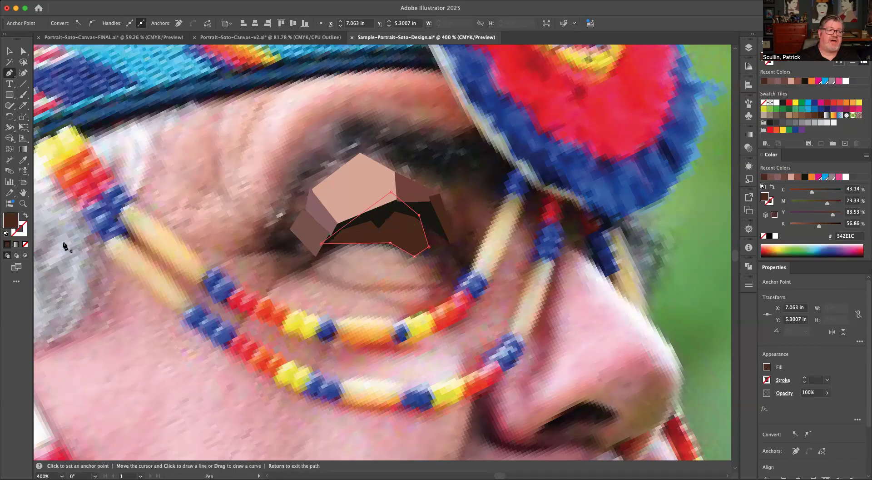
Step: Turn the eyeball shape into an outline to reveal the photo and fill it with grey sampled from the white near the inner corner
click(25, 218)
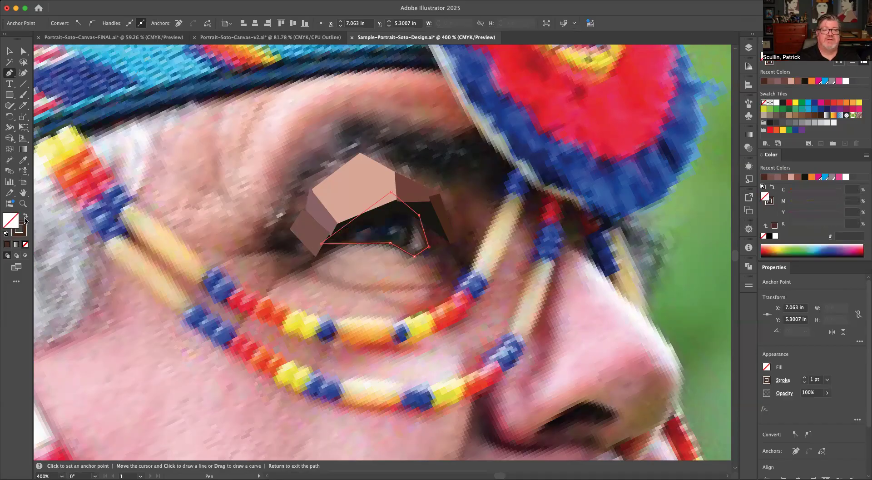
click(19, 218)
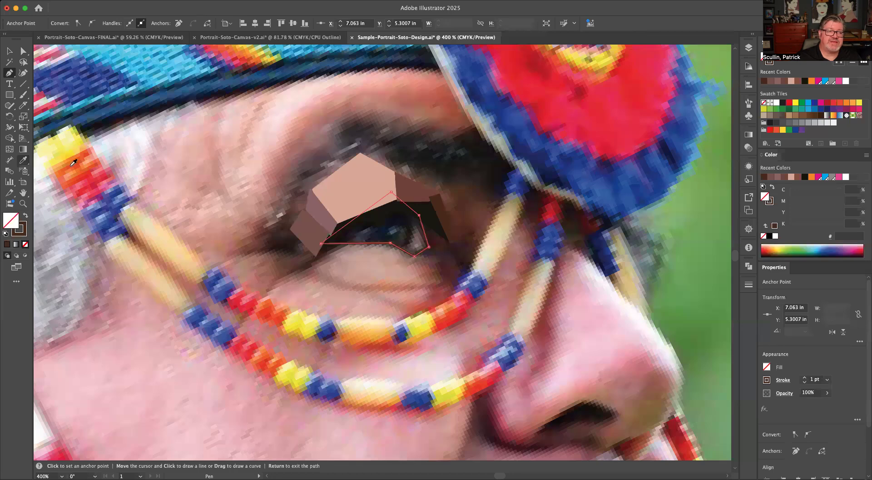
key(i)
click(419, 245)
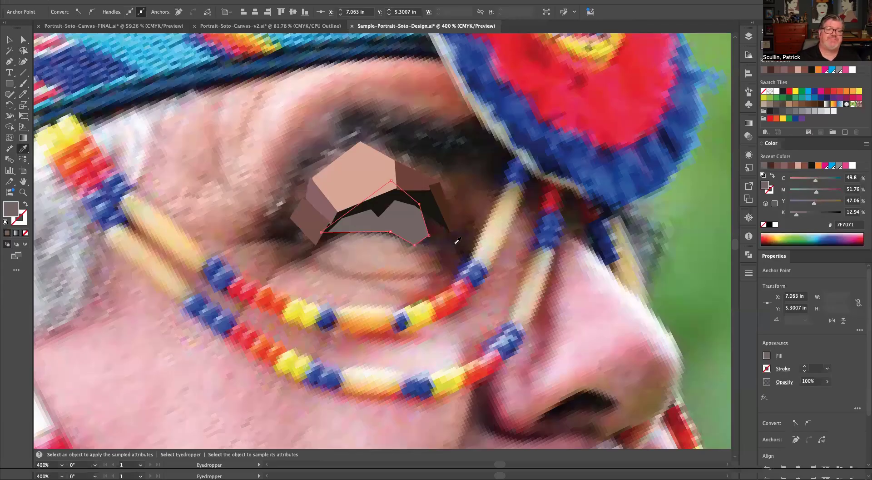
Step: Hide the selected grey eyeball shape to uncover the eye in the photo
key(a)
click(17, 61)
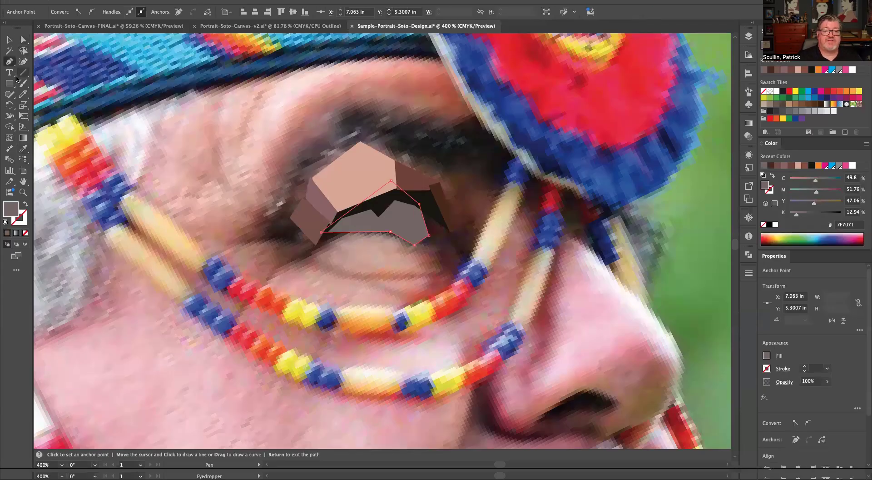
right_click(404, 232)
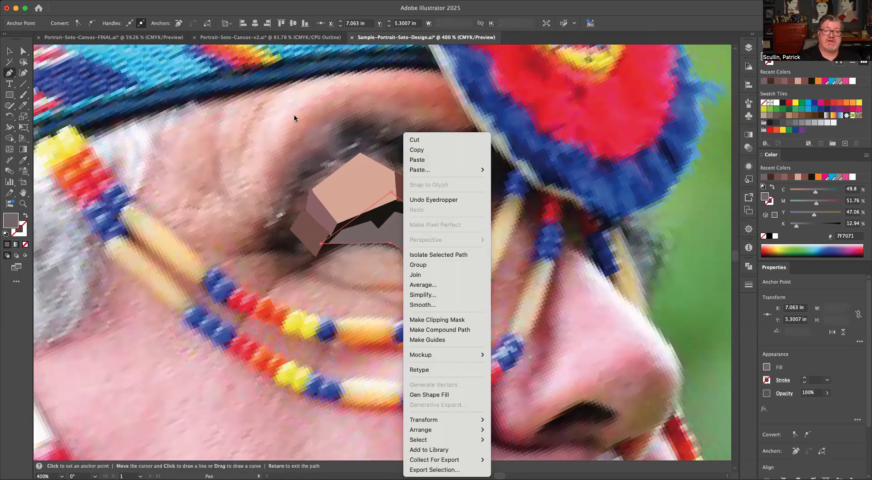
click(9, 51)
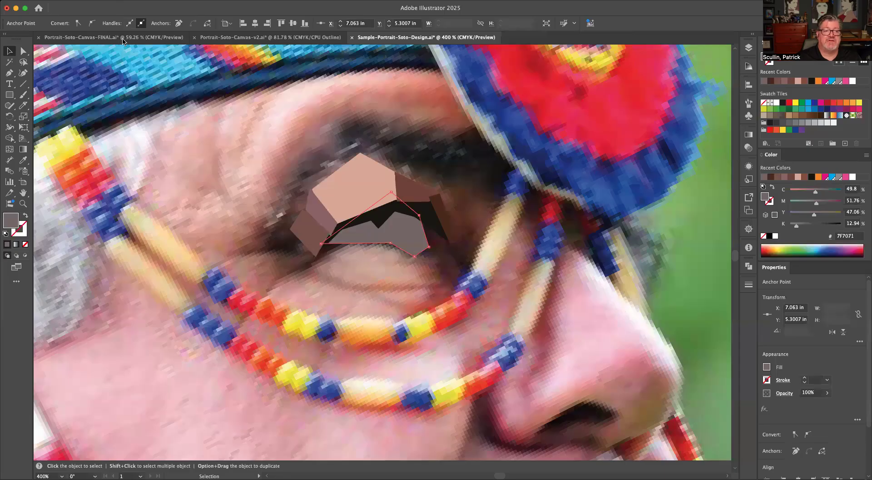
click(113, 0)
mouse_move(182, 102)
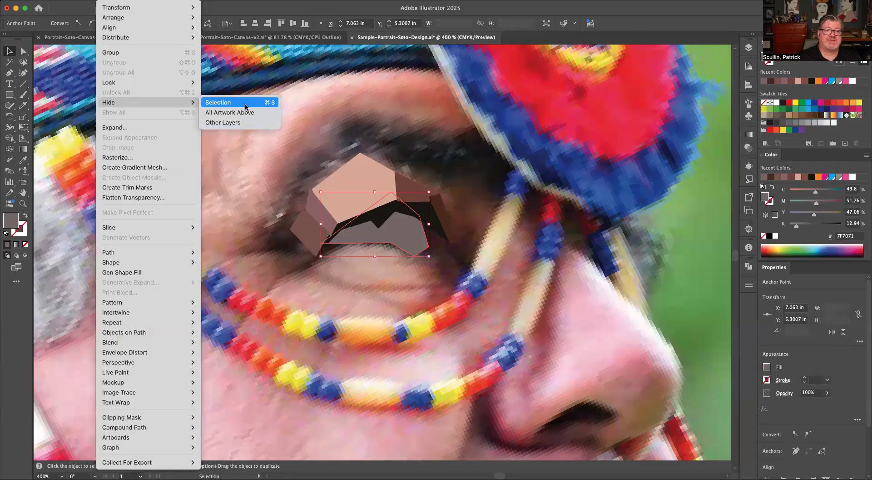
click(245, 107)
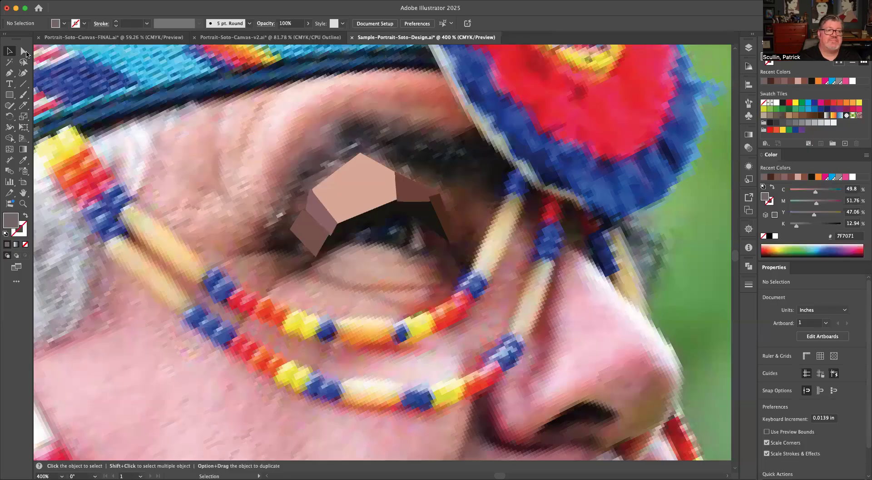
Step: Draw a closed five-sided iris shape over the dark centre of the eye and fill it with near-black sampled from the lash shape
click(9, 74)
click(367, 222)
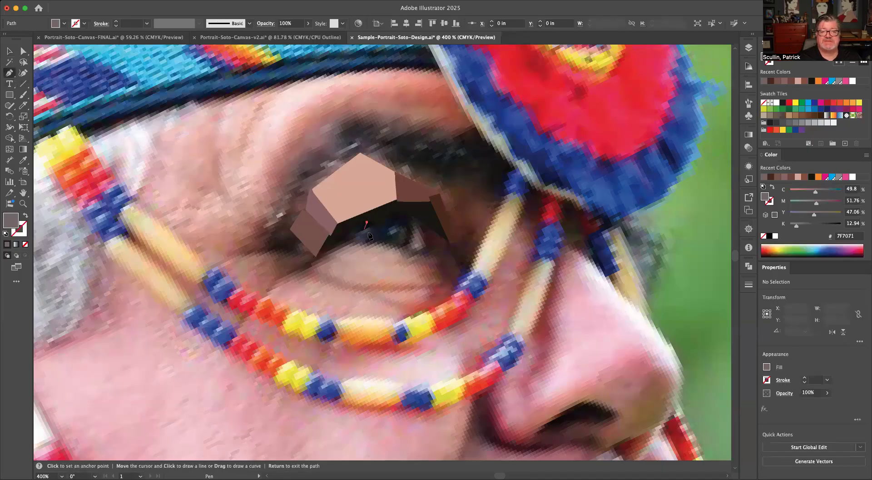
click(373, 242)
click(393, 244)
click(403, 222)
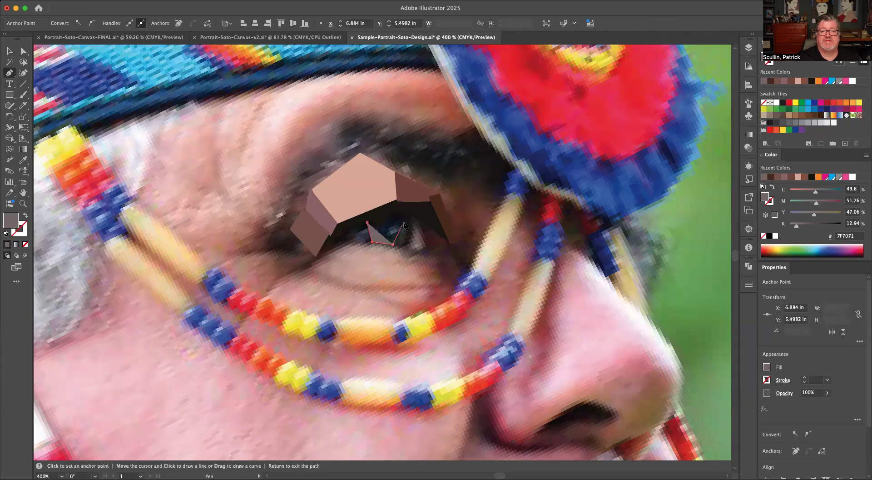
click(367, 222)
click(393, 206)
click(367, 222)
key(i)
click(427, 209)
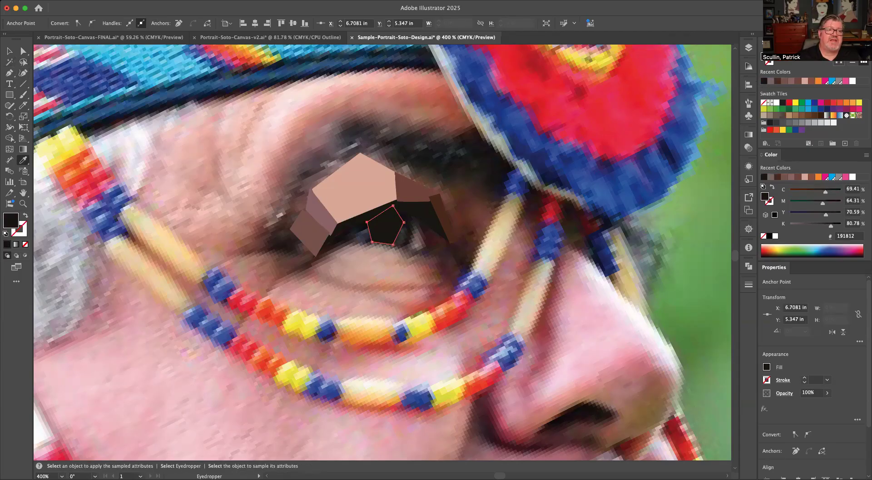
Step: Hide the selected near-black iris shape to uncover the highlight in the photo
click(107, 0)
mouse_move(126, 103)
click(222, 103)
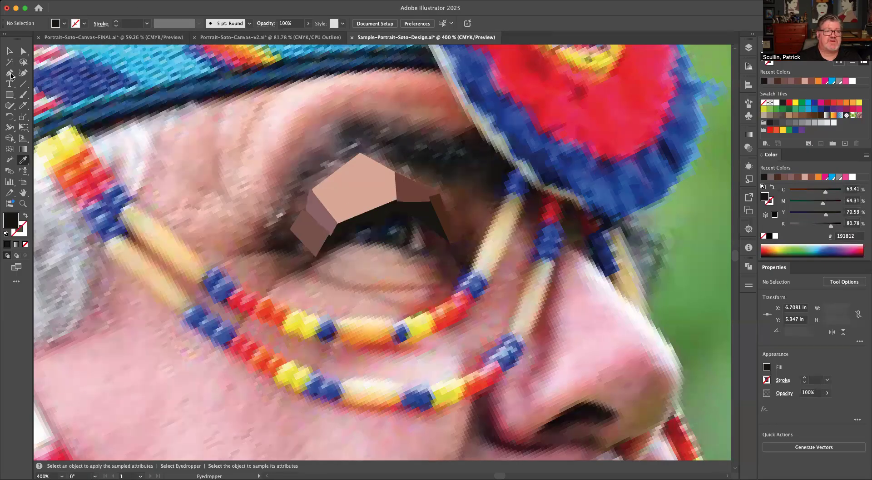
Step: Sample grey-blue from the reflection in the iris and draw a small closed highlight facet over it with that fill
key(p)
key(i)
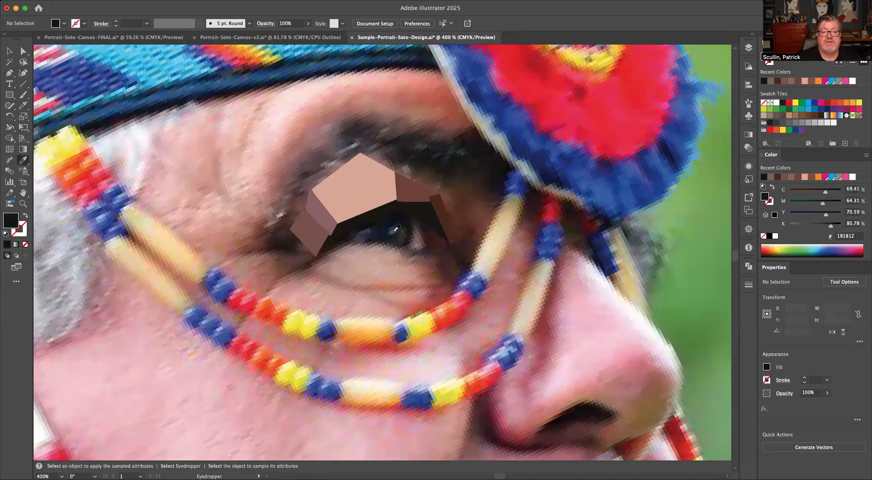
click(396, 228)
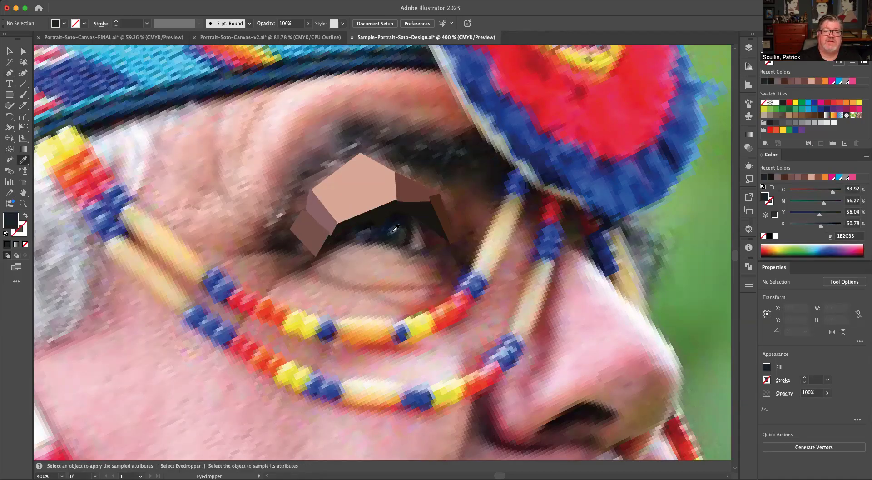
click(394, 229)
key(p)
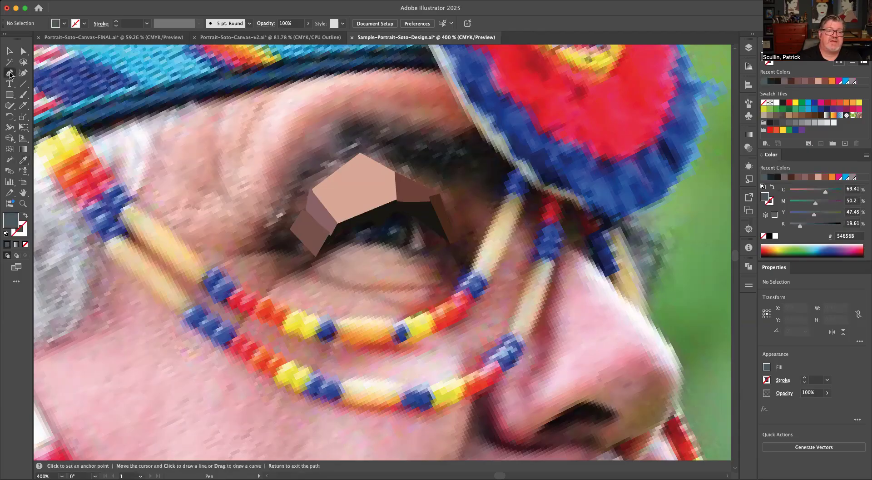
click(395, 225)
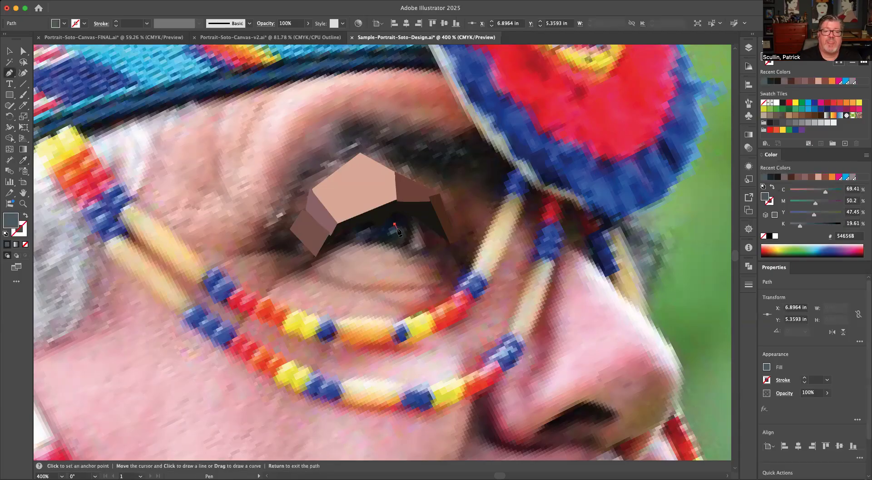
click(387, 234)
click(389, 229)
click(395, 224)
Step: Show all hidden shapes again and switch to the Direct Selection tool
right_click(91, 109)
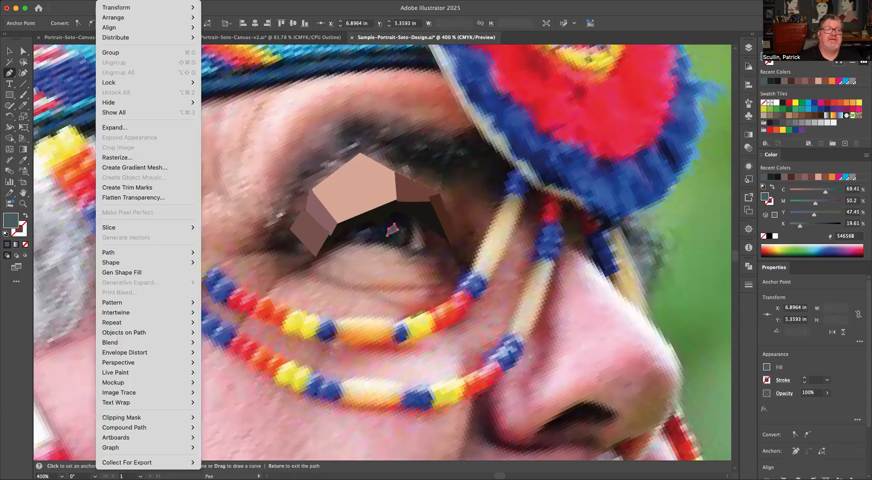
click(125, 111)
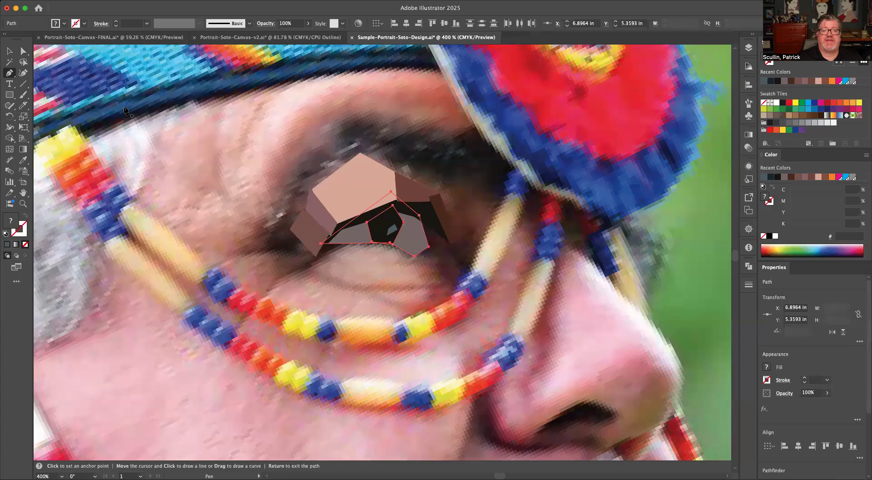
click(26, 51)
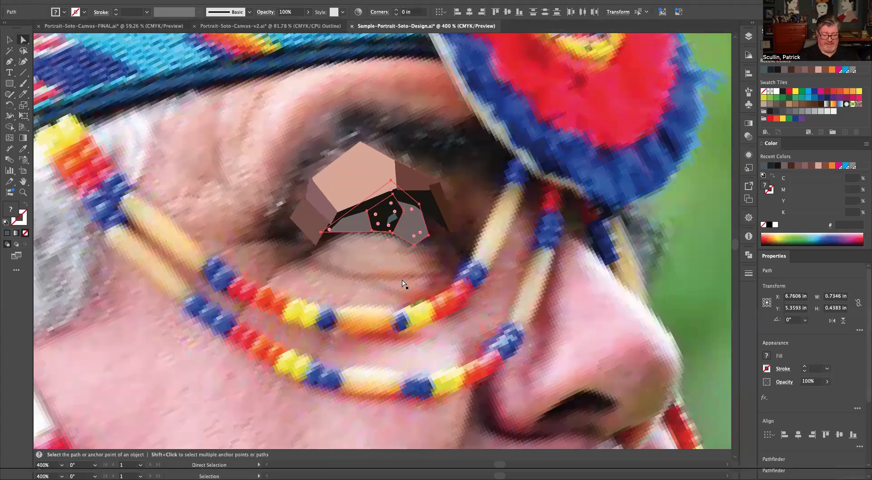
Step: Draw a closed angular lash-line band along the upper edge of the eye and fill it with near-black 191812 sampled from the dark eye shape
click(186, 298)
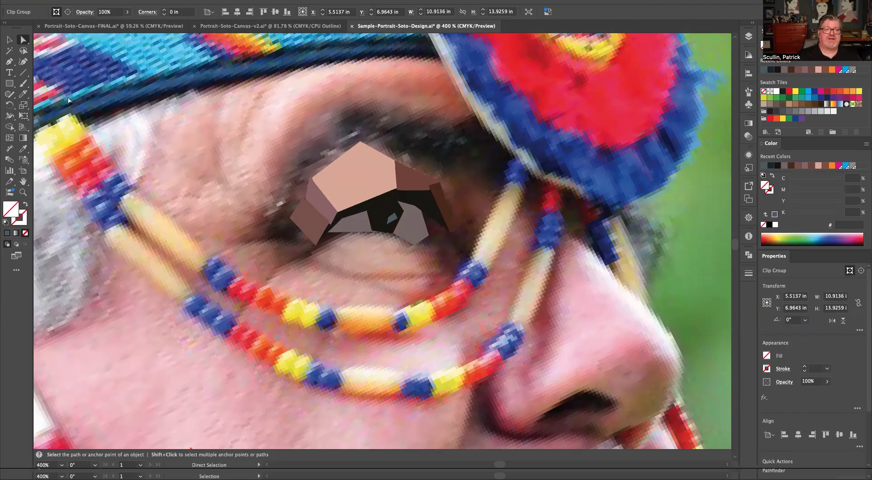
click(9, 61)
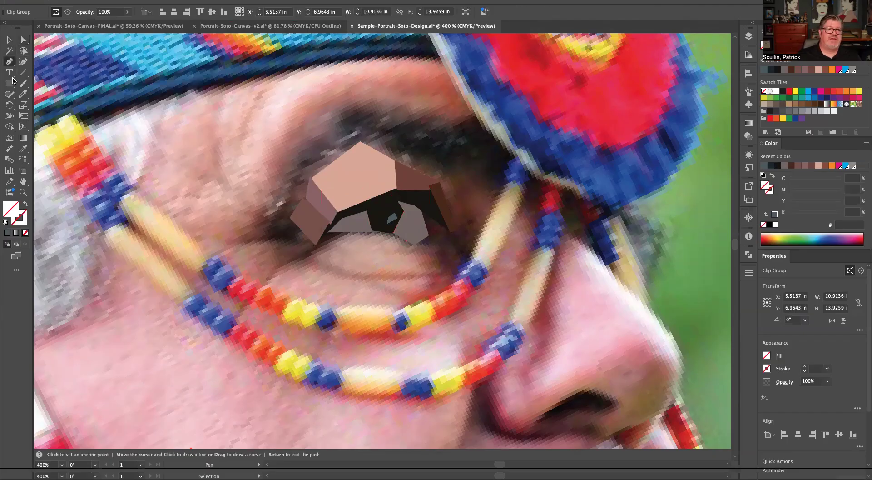
click(325, 211)
click(372, 187)
click(397, 183)
click(435, 189)
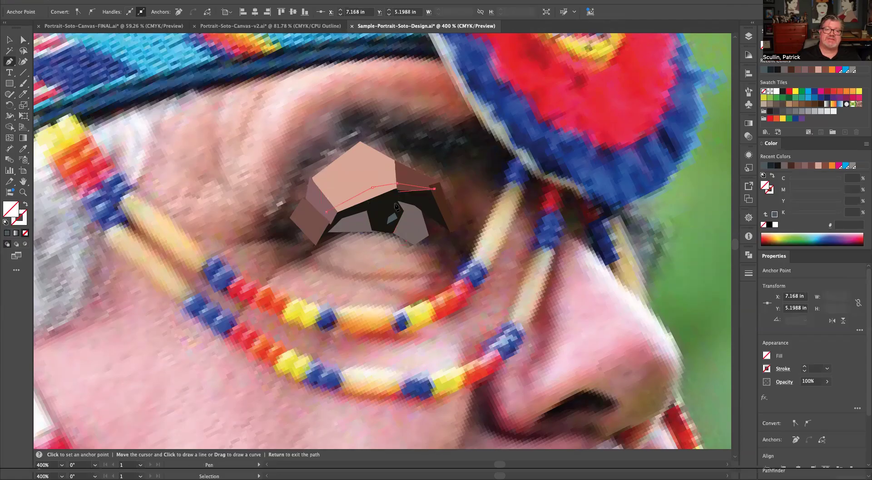
click(393, 194)
click(339, 210)
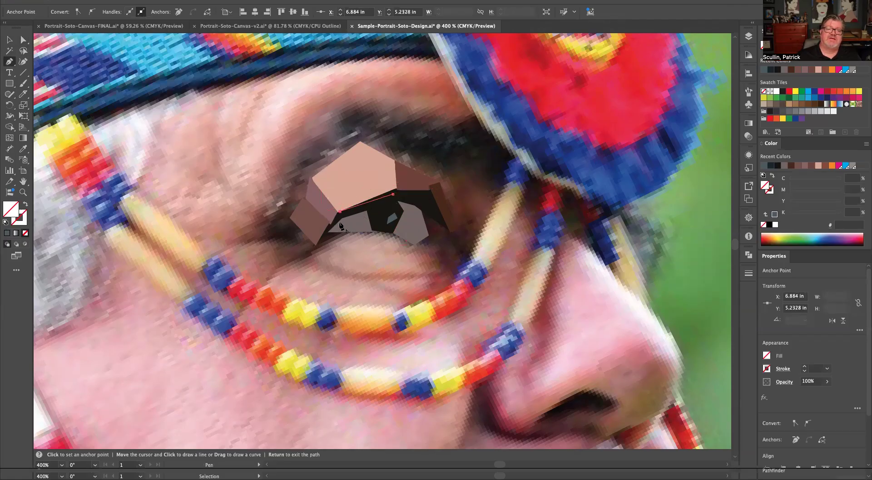
click(329, 226)
click(328, 232)
click(328, 226)
key(i)
click(431, 211)
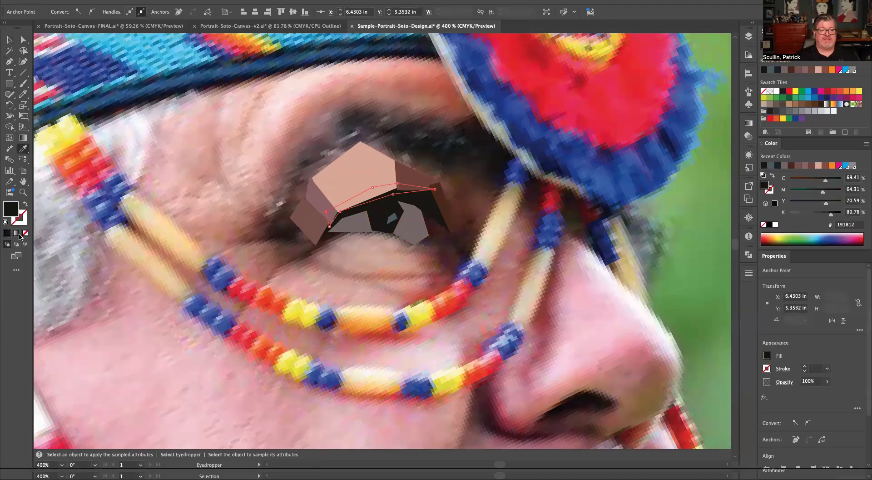
Step: Cut the selected lash-line band from behind the eyelid facets
key(super+shift+bracketright)
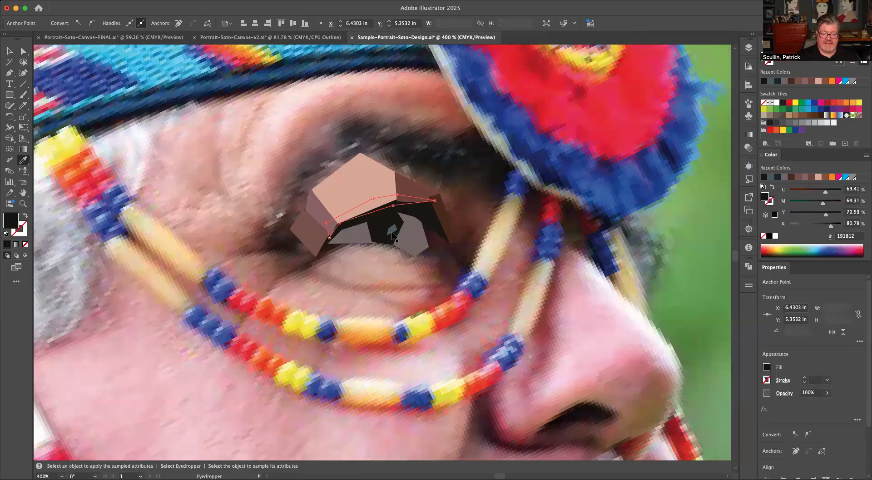
key(v)
key(super+z)
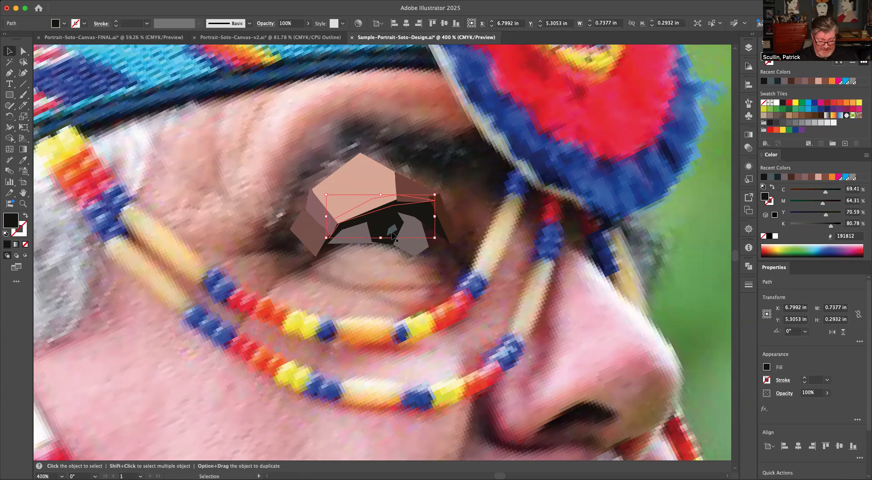
key(super+shift+a)
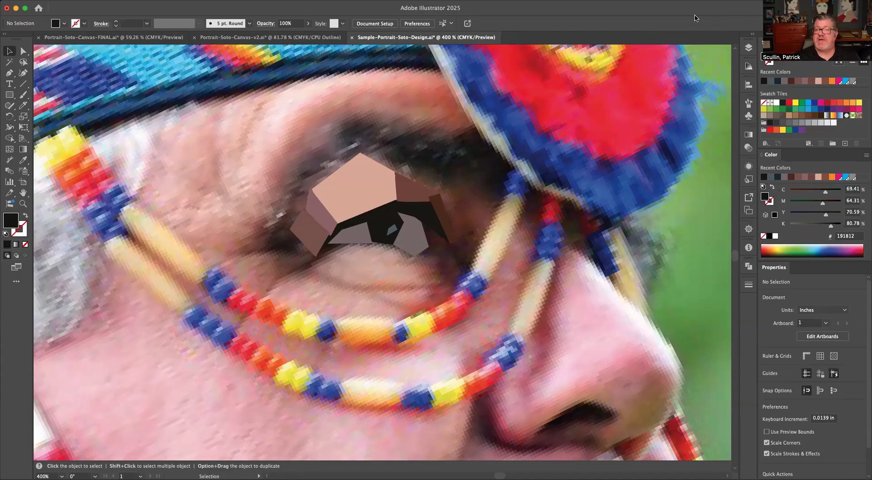
Step: Make Layer 7 the active layer and paste the lash-line band in front of the eyelid facets
click(749, 47)
click(697, 75)
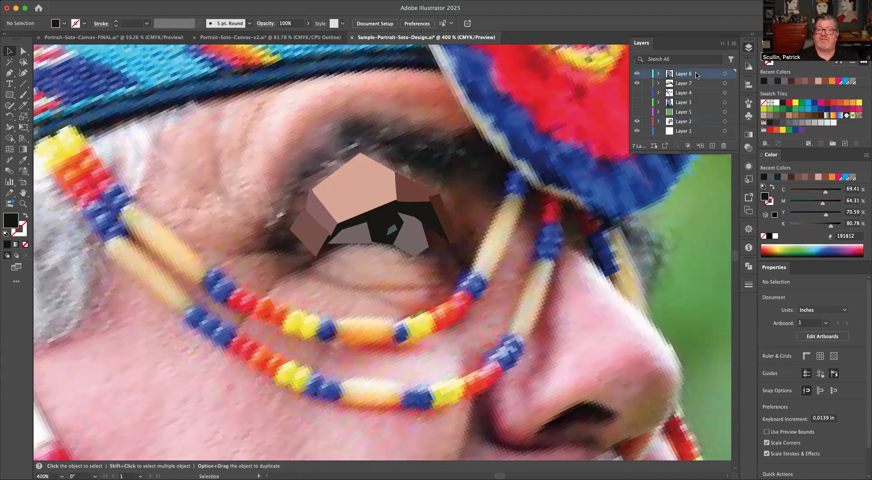
click(691, 94)
click(700, 83)
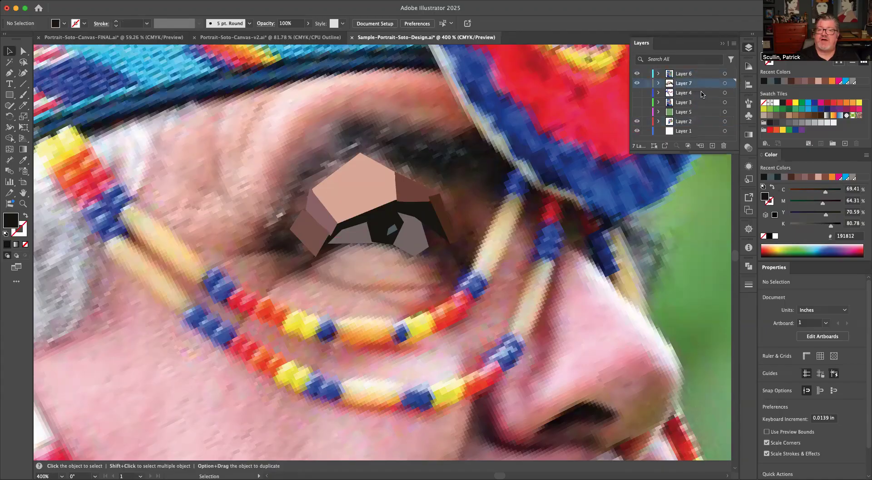
click(722, 44)
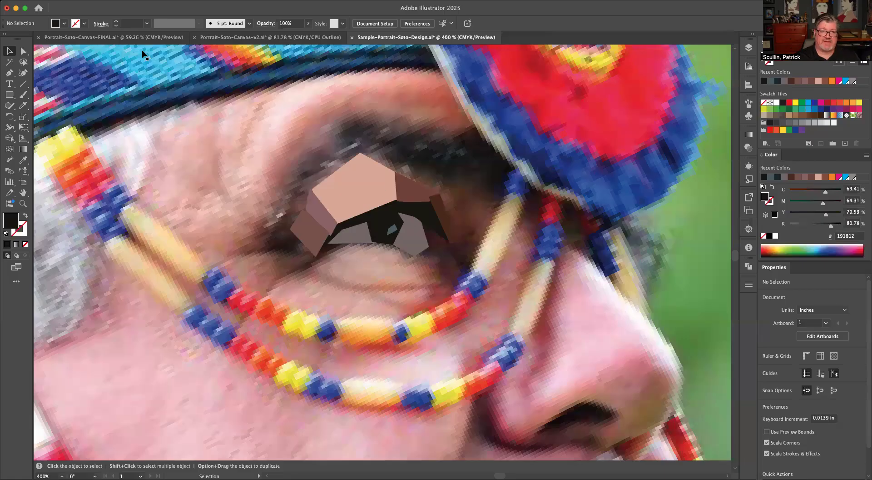
click(85, 0)
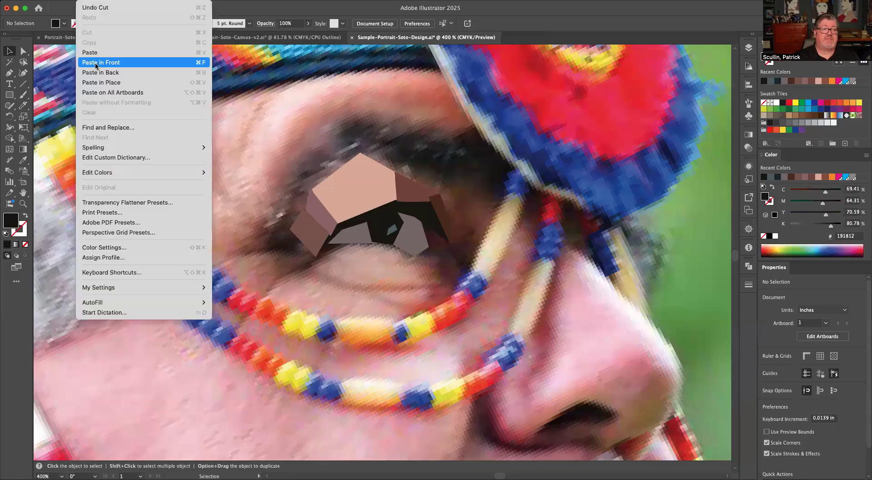
click(101, 62)
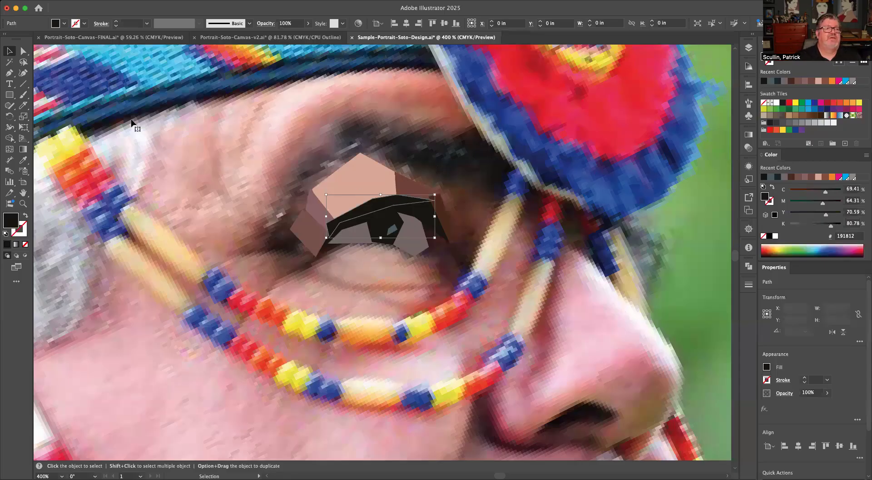
click(38, 79)
Step: Draw a closed lower-lid facet beneath the eyeball, fill it with pinkish beige C5A69A sampled from the photo, and return to the Pen tool
click(9, 62)
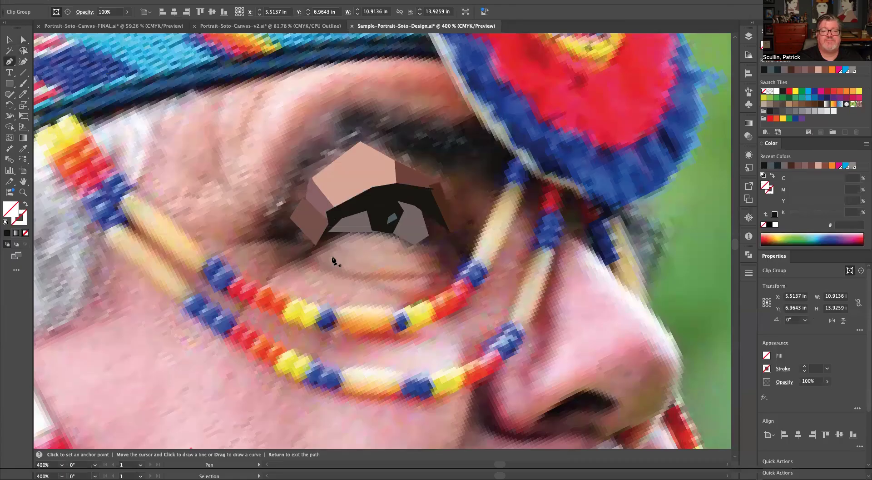
click(388, 229)
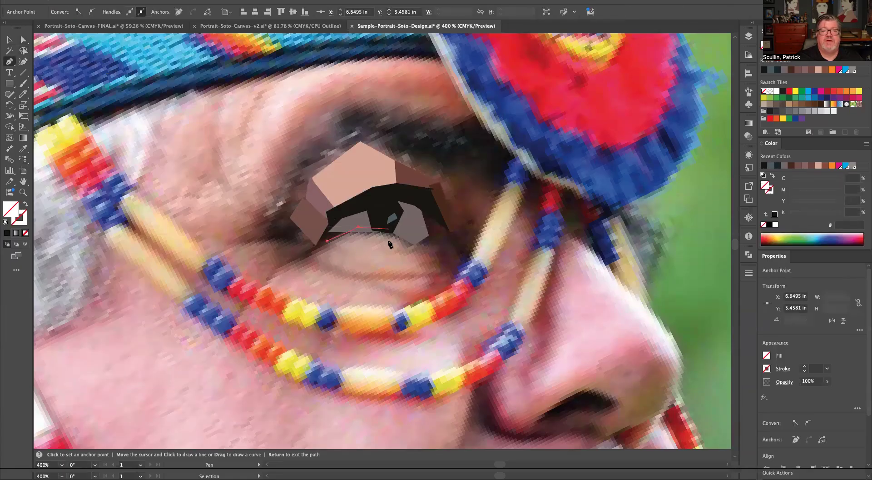
click(418, 245)
click(412, 257)
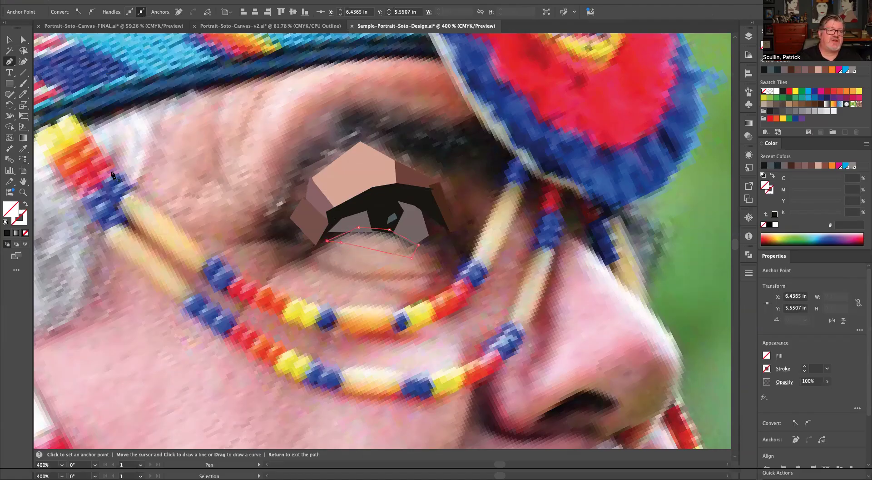
key(i)
click(387, 249)
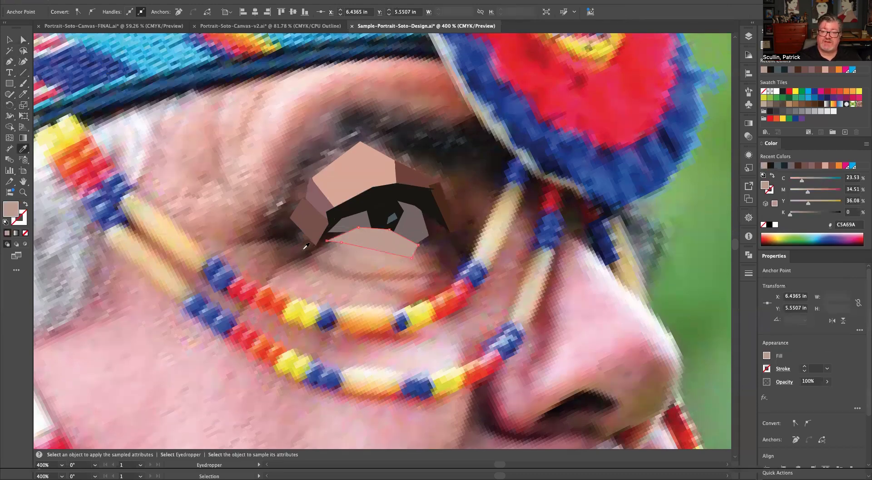
key(p)
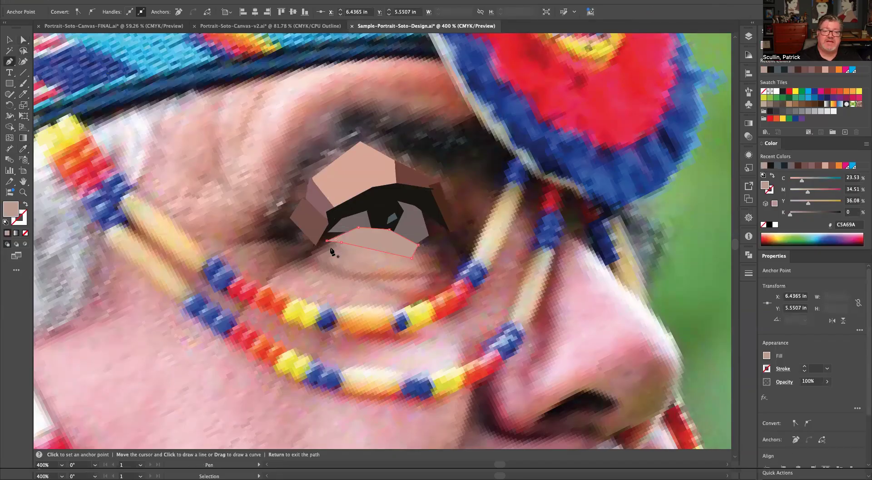
scroll(337, 252, down, 5)
scroll(337, 252, up, 5)
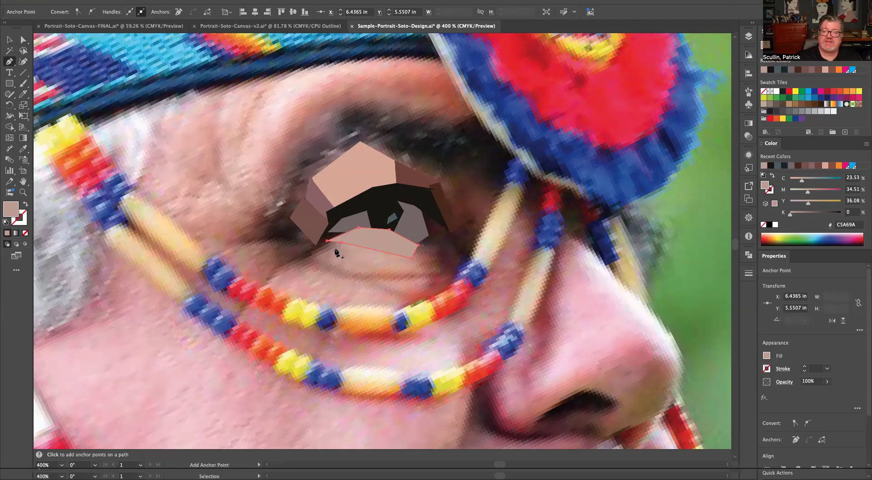
scroll(336, 253, down, 5)
scroll(356, 247, up, 5)
scroll(327, 261, down, 5)
scroll(322, 263, up, 5)
scroll(326, 270, down, 5)
scroll(354, 249, up, 5)
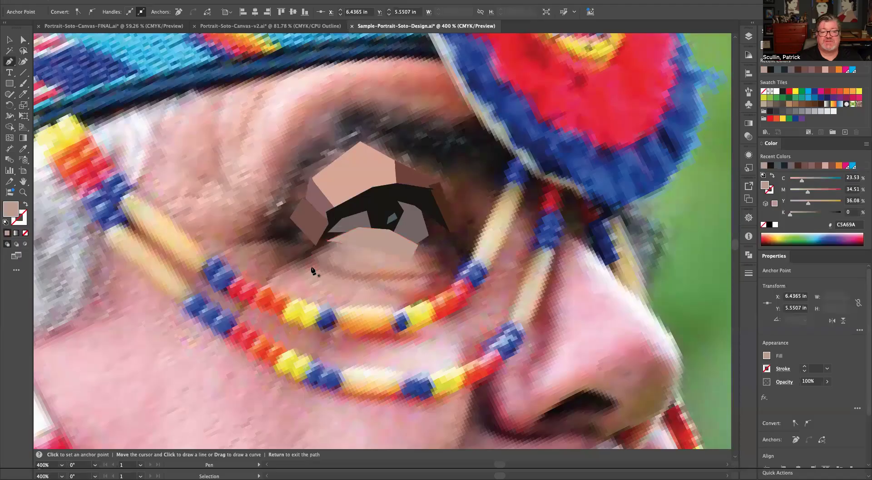
Step: Draw a closed pointed shadow shape at the outer corner beside the lower lid and fill it with near-black sampled from the lash shape
click(311, 256)
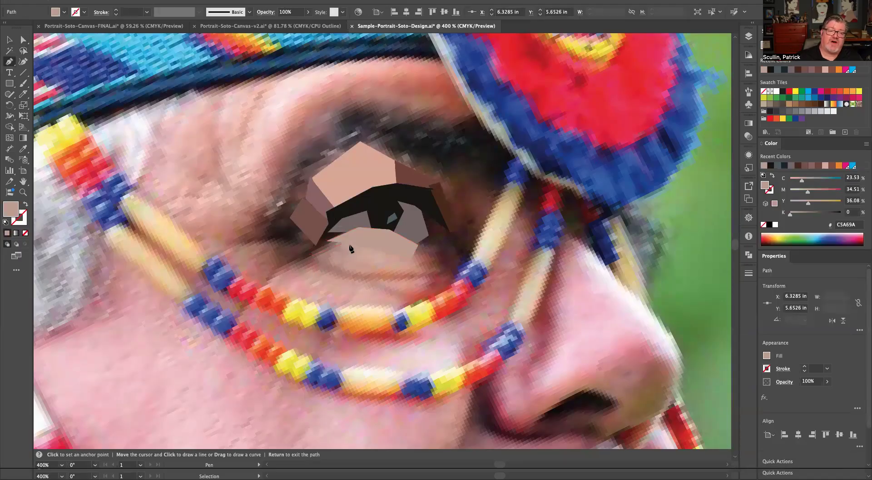
click(348, 242)
click(352, 230)
click(325, 230)
click(285, 262)
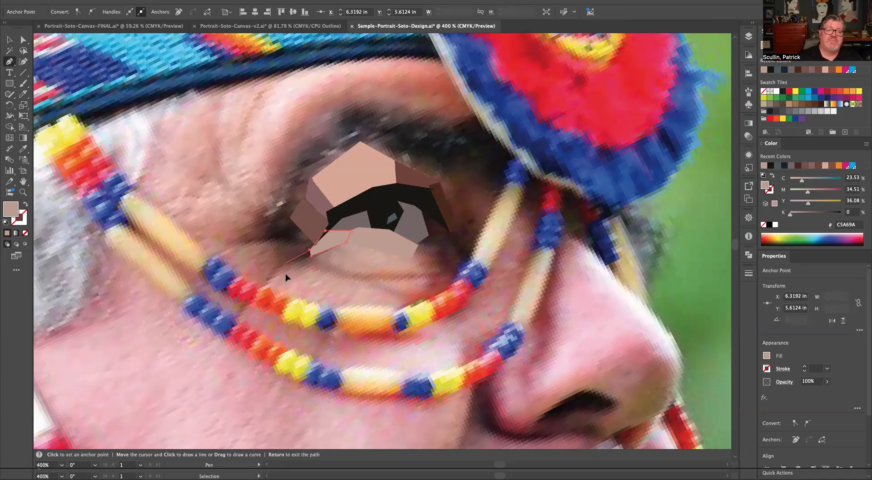
click(310, 256)
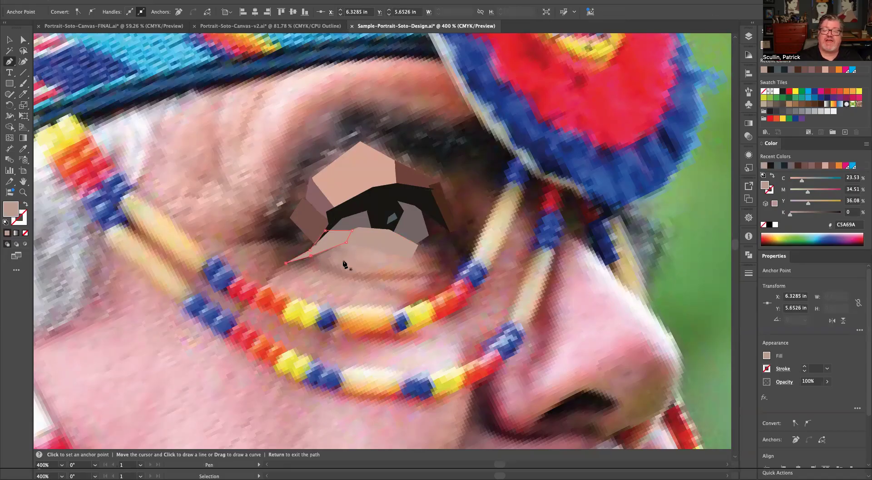
key(i)
click(349, 220)
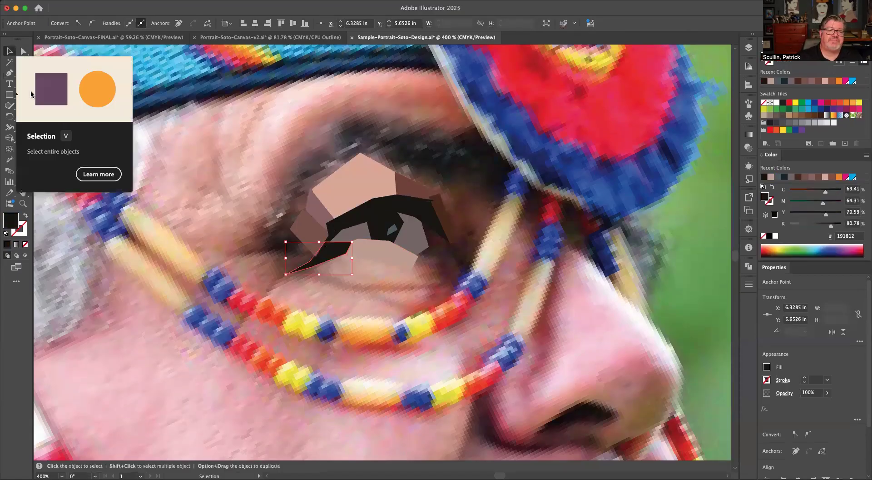
click(9, 40)
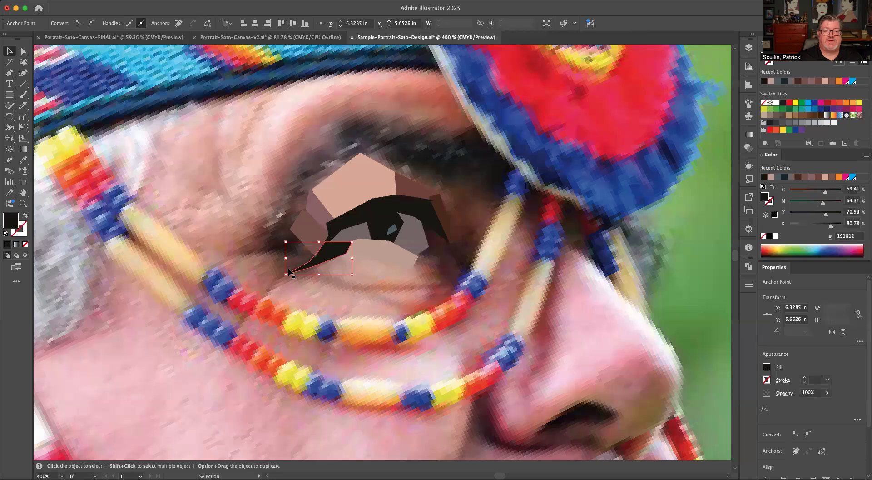
Step: Draw a closed four-sided near-black shadow facet just outside the outer corner of the eye and deselect it
click(9, 73)
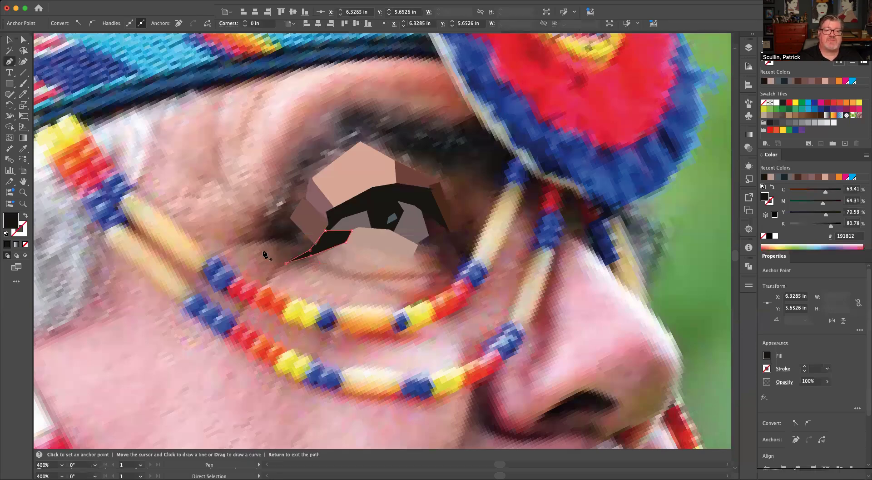
click(263, 238)
click(295, 244)
click(302, 226)
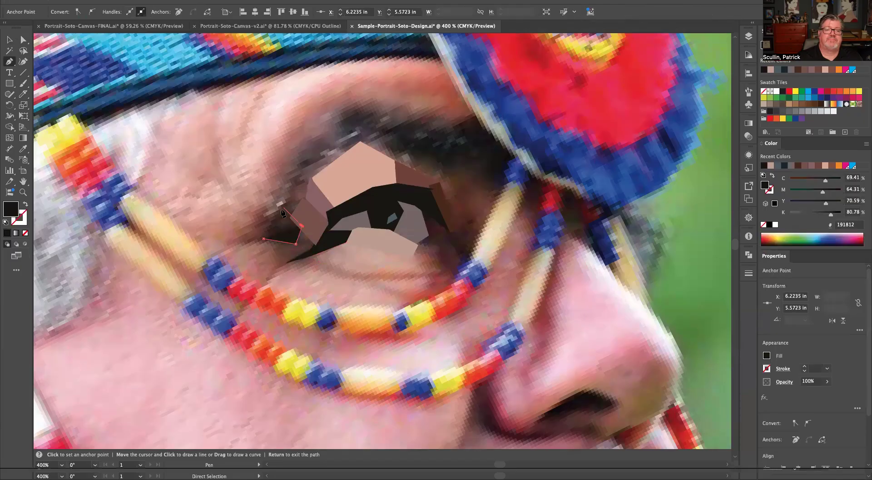
click(281, 199)
click(263, 238)
key(a)
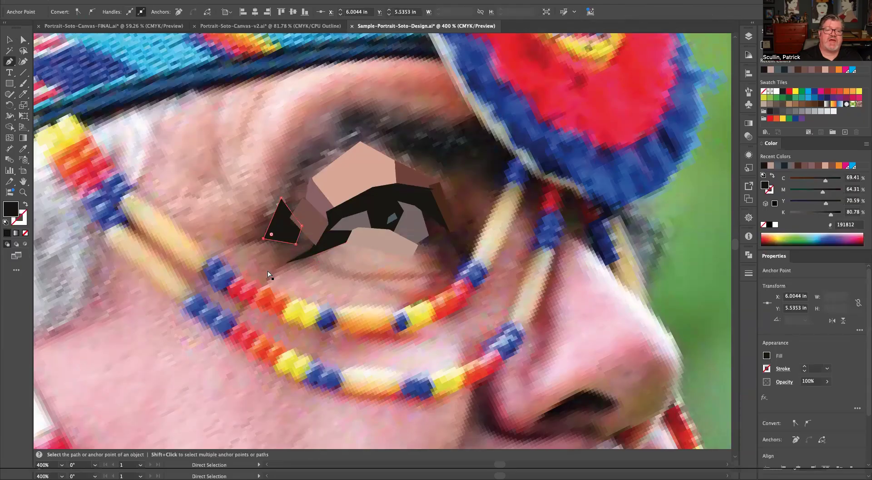
click(268, 274)
Step: Draw a closed bent near-black band rising from the outer-corner shadow facet around the eyelid to the start of the eyebrow
key(p)
click(283, 198)
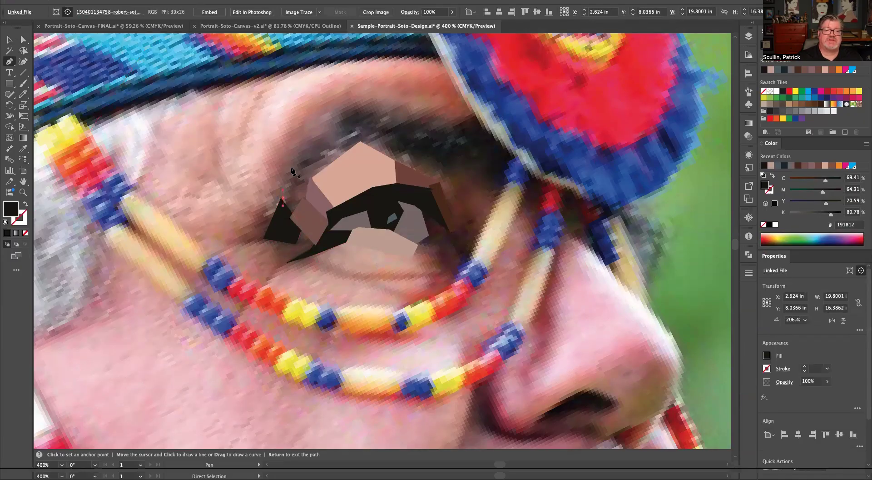
click(296, 157)
click(327, 131)
click(336, 151)
click(302, 176)
click(291, 219)
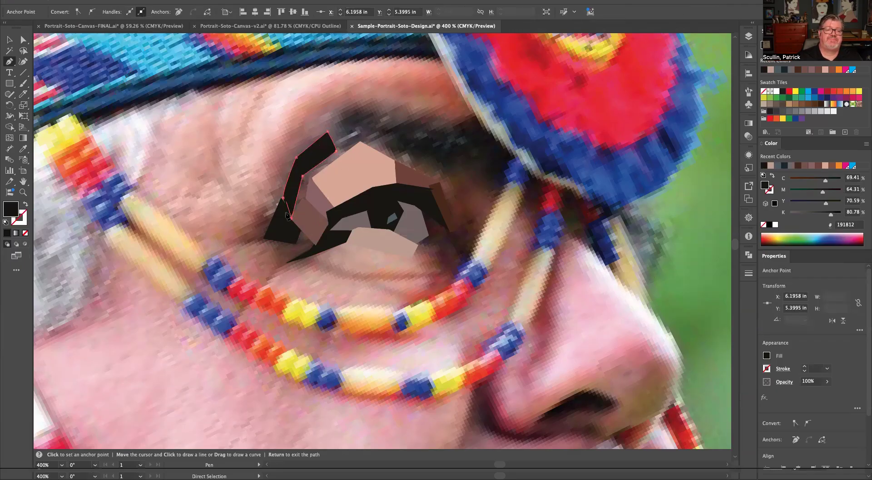
click(283, 198)
key(a)
Step: Draw a closed jagged near-black eyebrow shape above the eyelid, meeting the bent band and ending near the beaded rosette, and deselect it
super+click(323, 128)
click(323, 124)
click(383, 105)
click(420, 126)
click(463, 121)
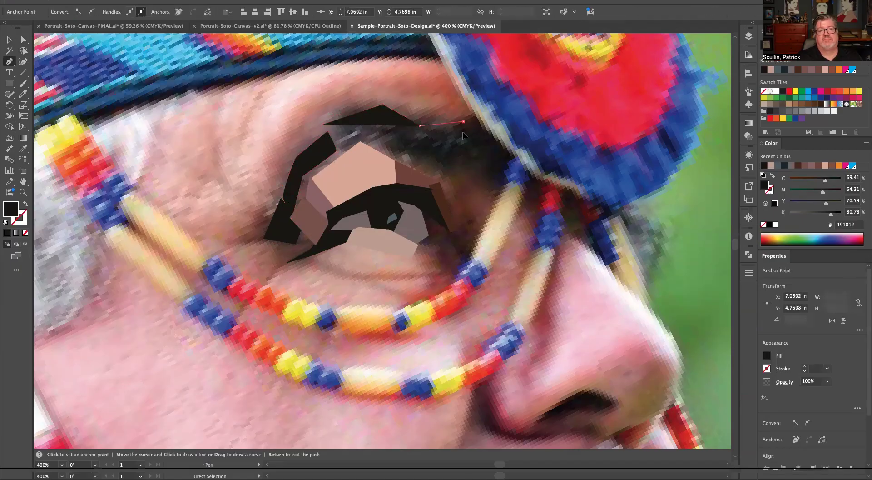
click(451, 171)
click(434, 166)
click(416, 145)
click(406, 154)
click(380, 135)
click(350, 137)
click(332, 150)
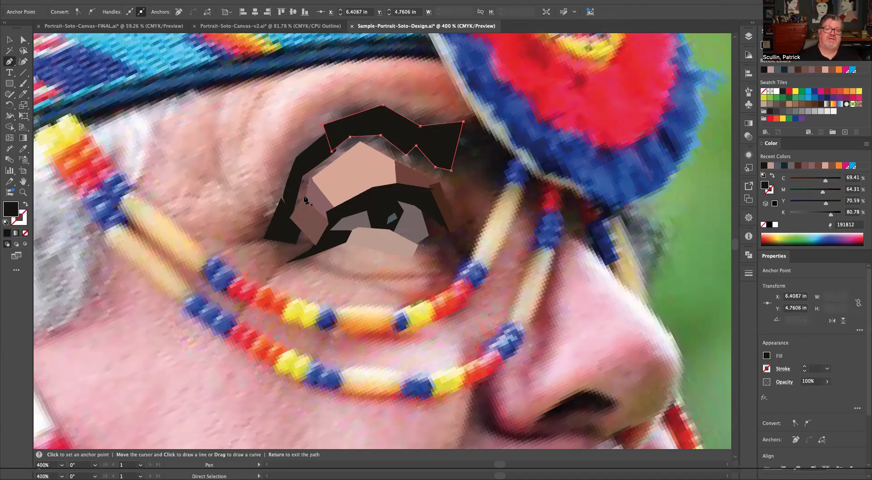
super+click(263, 173)
Step: Draw a large closed cheek outline below the eye, past the nose and down the cheek, with no fill and a 1 pt black stroke
key(super+minus)
key(super+minus)
key(super+minus)
drag(527, 186, 452, 215)
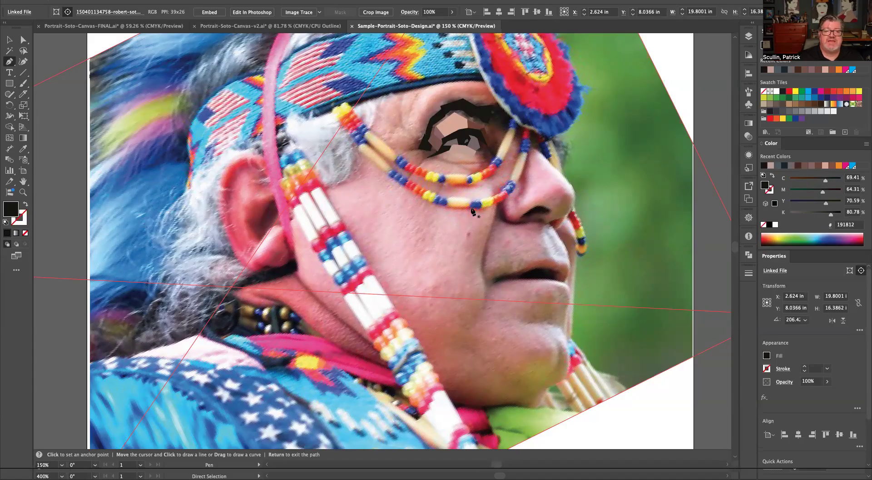
click(423, 159)
click(492, 184)
click(494, 212)
click(455, 250)
click(454, 272)
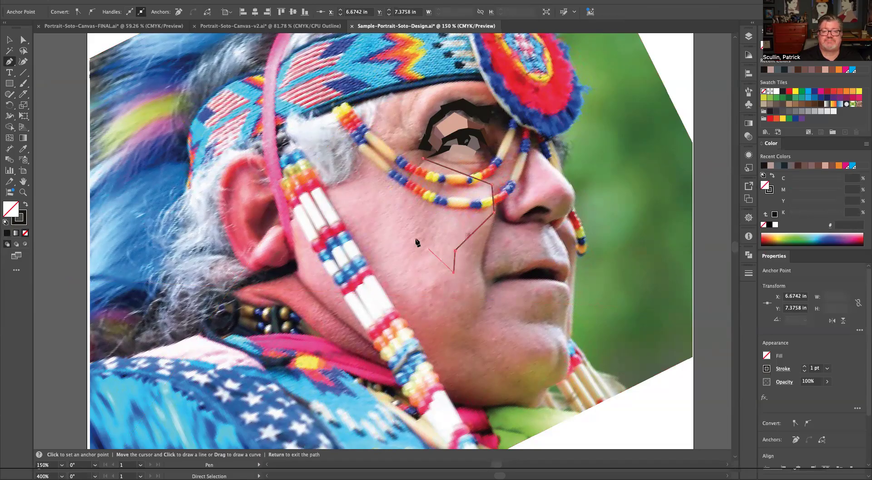
click(408, 220)
click(371, 165)
click(419, 205)
click(422, 158)
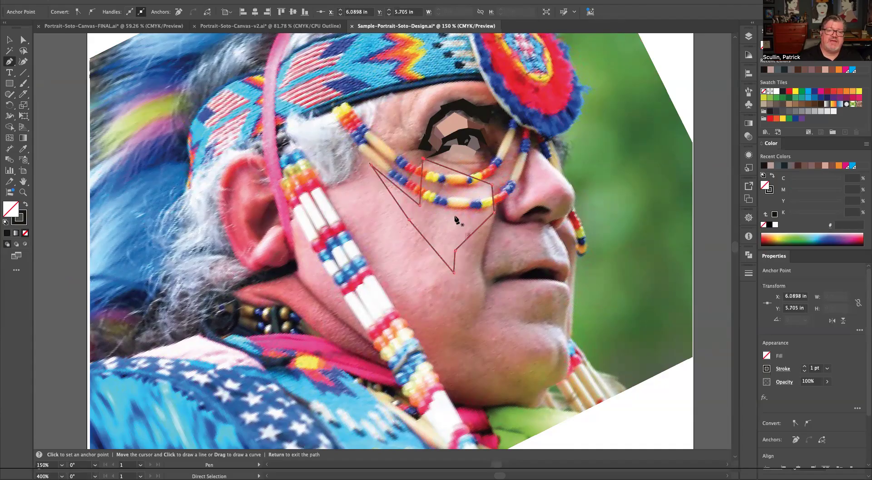
Step: Replace the large cheek outline's stroke with a solid light pink fill sampled from the artwork or photo
click(23, 149)
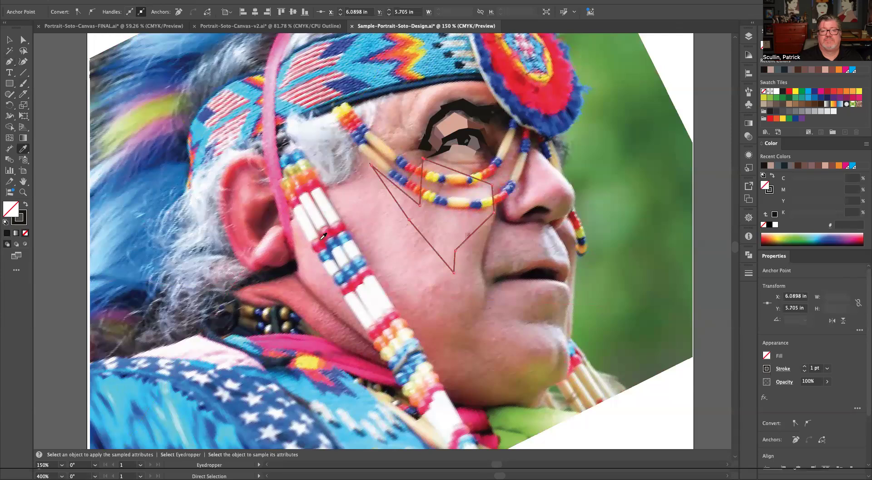
click(336, 206)
key(a)
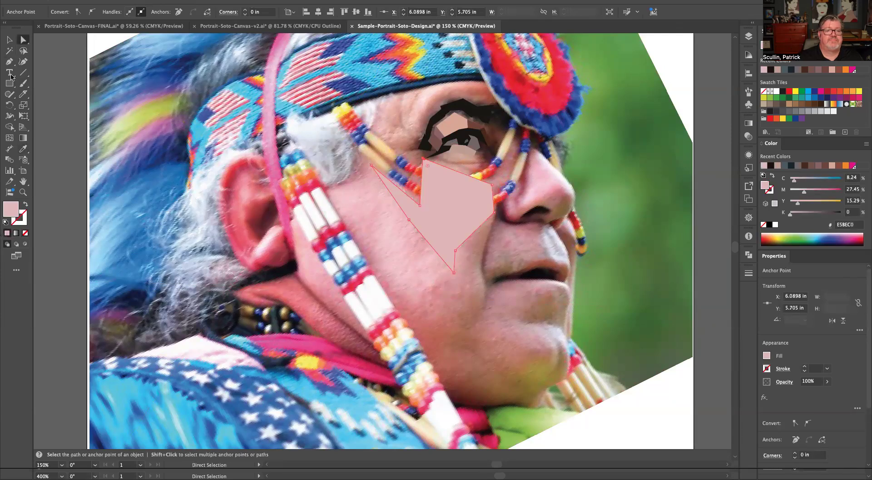
Step: Draw a closed narrow light pink facet directly beneath the eye, from its outer corner toward the nose
key(p)
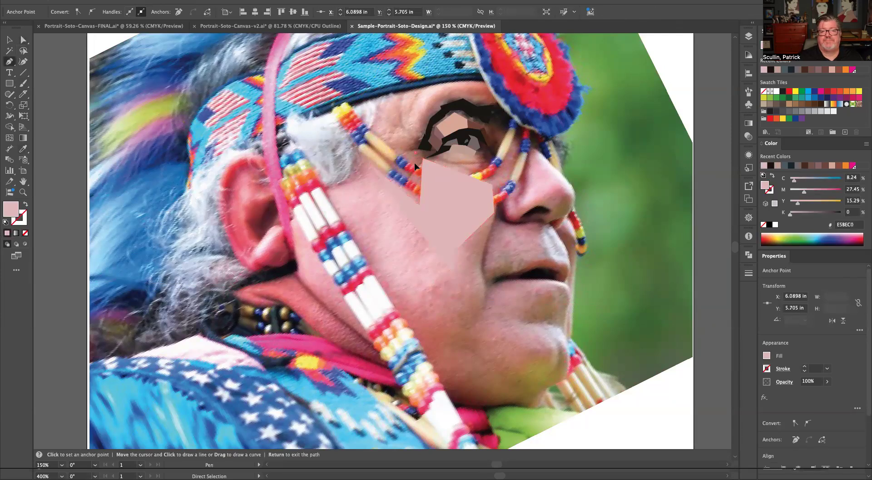
click(418, 150)
click(449, 149)
click(466, 156)
click(484, 154)
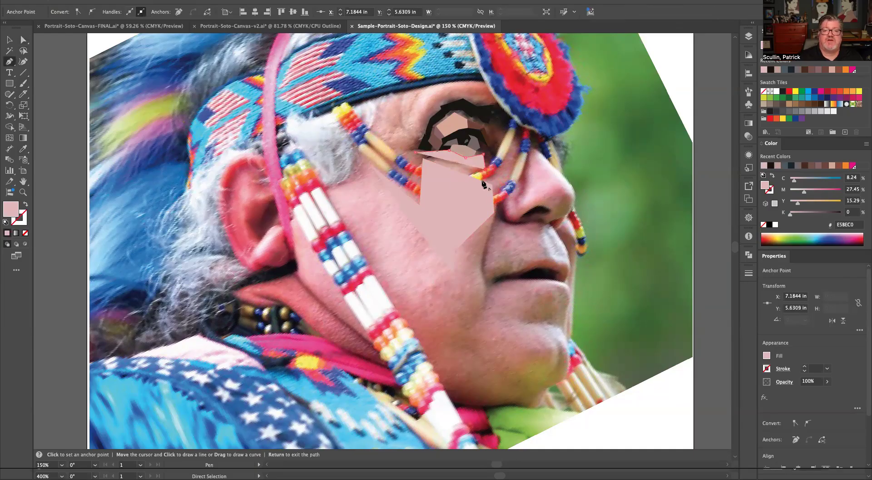
click(449, 176)
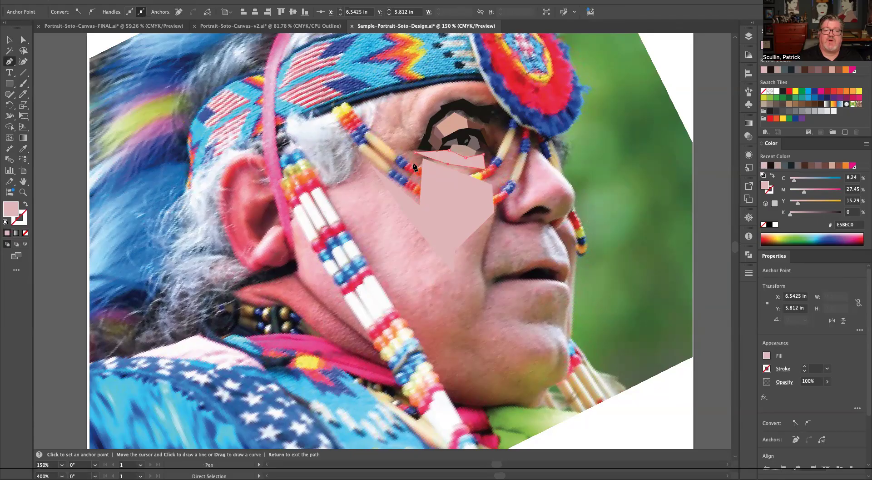
click(415, 164)
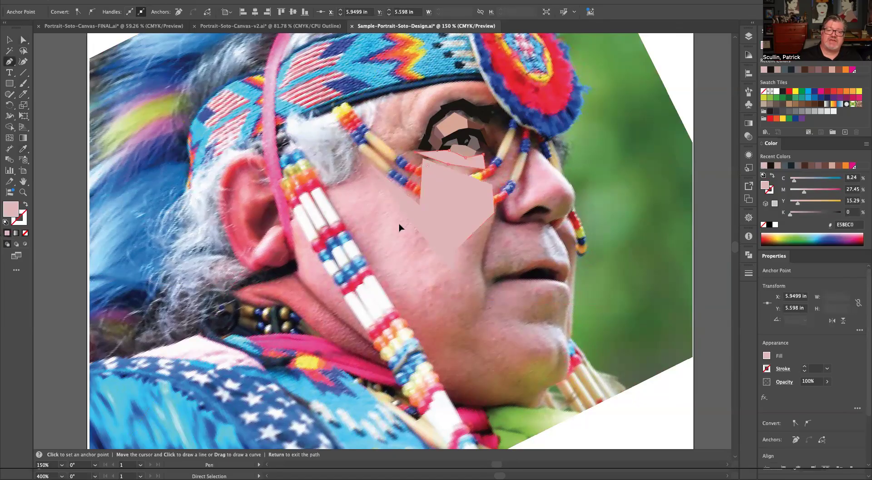
Step: Draw a closed five-sided facet on the lower cheek beside the large cheek shape and fill it with a sampled darker dusty pink
click(399, 212)
click(455, 273)
click(456, 294)
click(391, 293)
click(372, 239)
click(399, 213)
drag(399, 223, 400, 219)
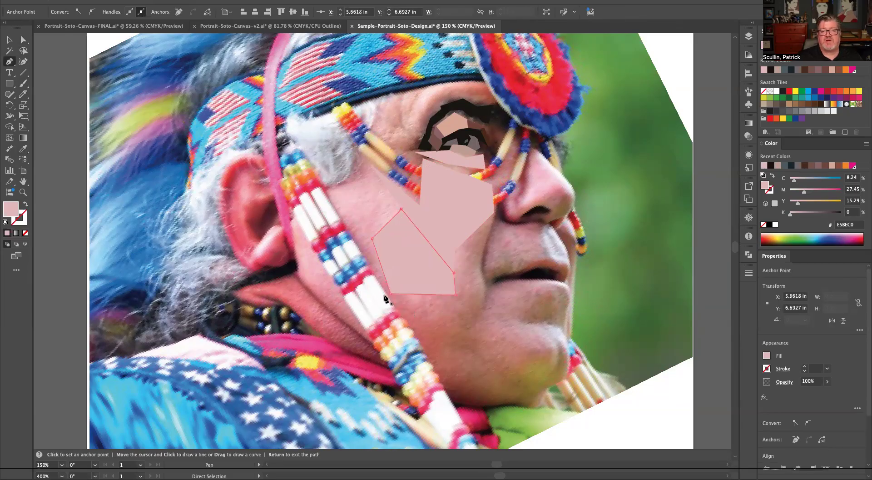
click(22, 150)
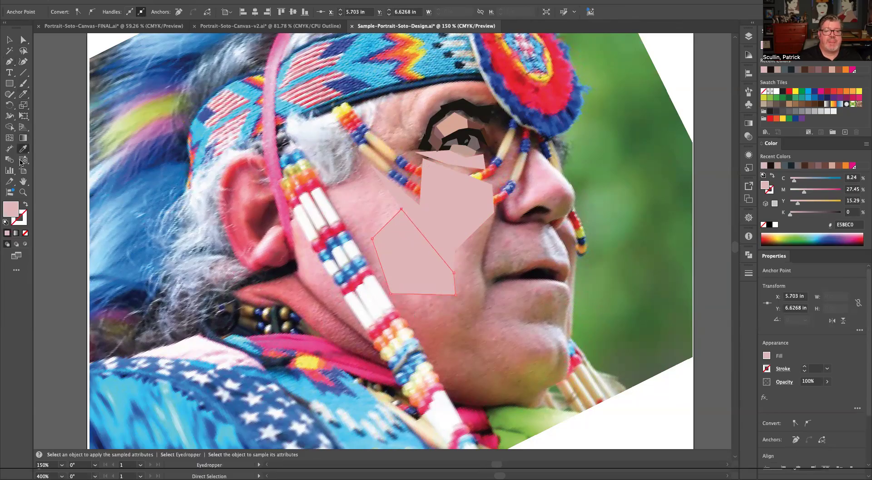
click(390, 307)
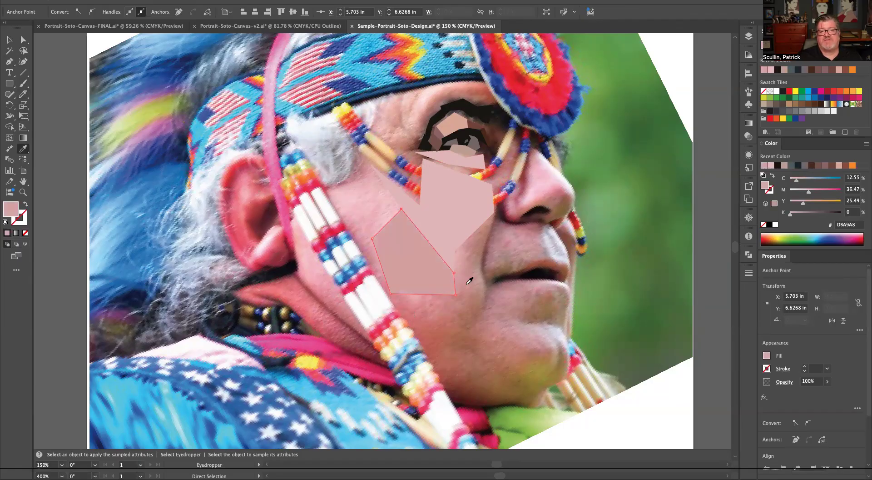
Step: Draw a closed triangular facet between the upper and lower cheek shapes beside the beaded strand and fill it with a paler pink sampled from the photo
click(9, 62)
click(373, 172)
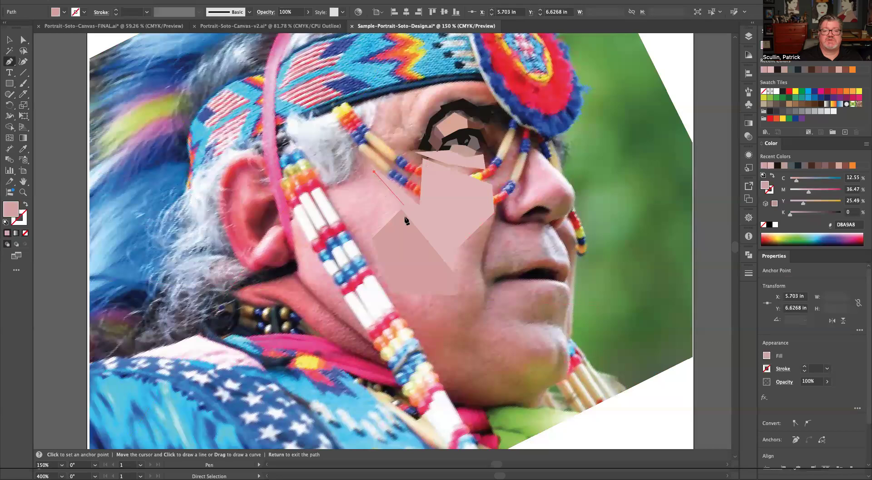
click(378, 232)
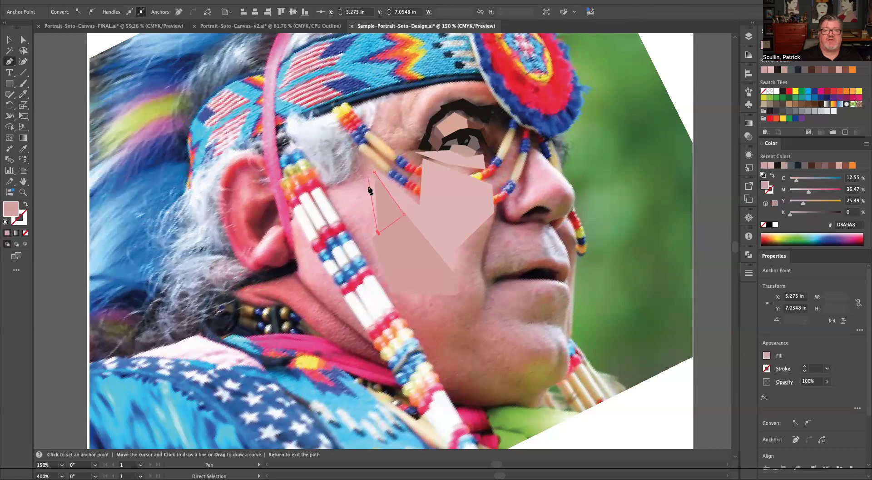
click(373, 172)
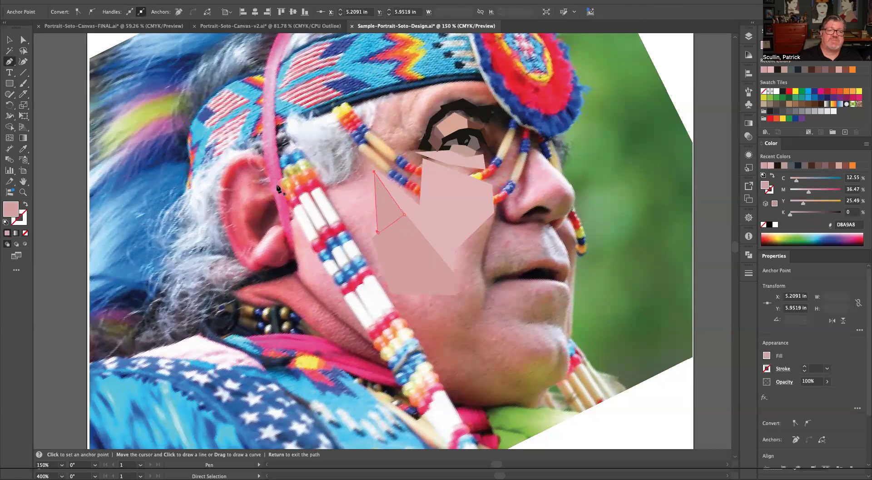
click(23, 149)
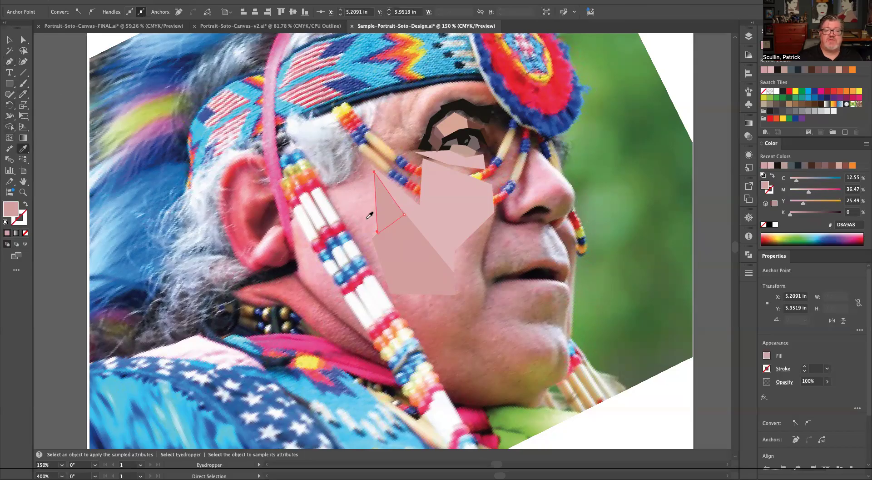
click(362, 212)
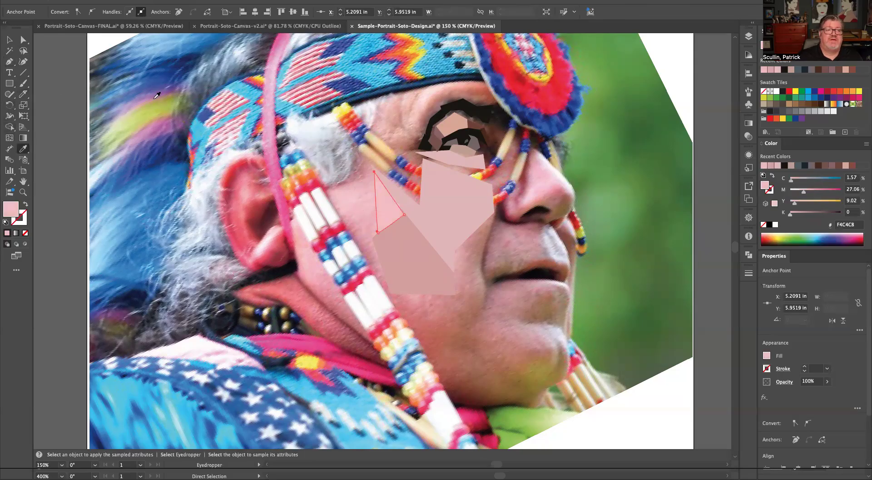
Step: Draw a closed four-sided facet below the eye's outer corner over the bead loops and fill it with the lower cheek facet's dusty pink
click(24, 61)
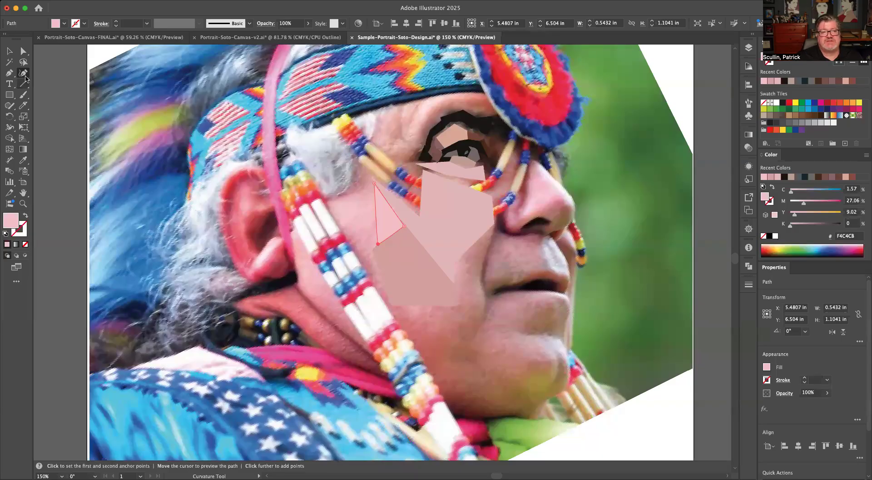
click(10, 73)
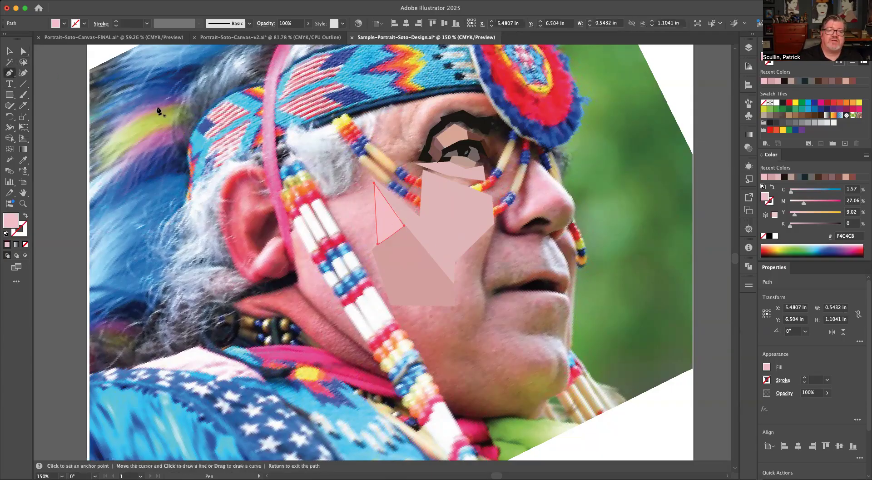
click(396, 163)
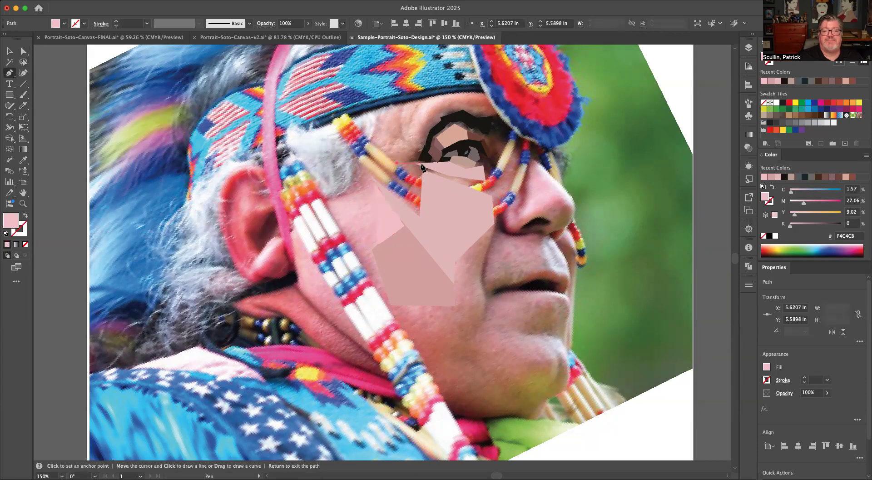
click(421, 220)
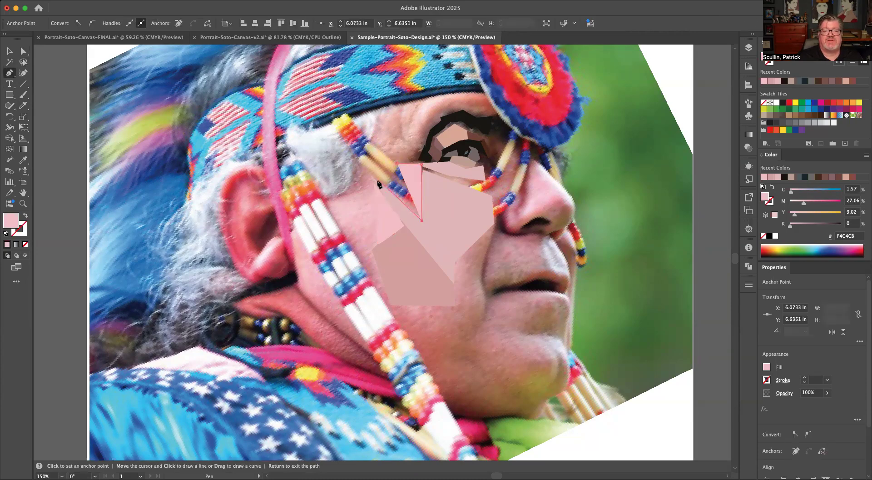
click(372, 176)
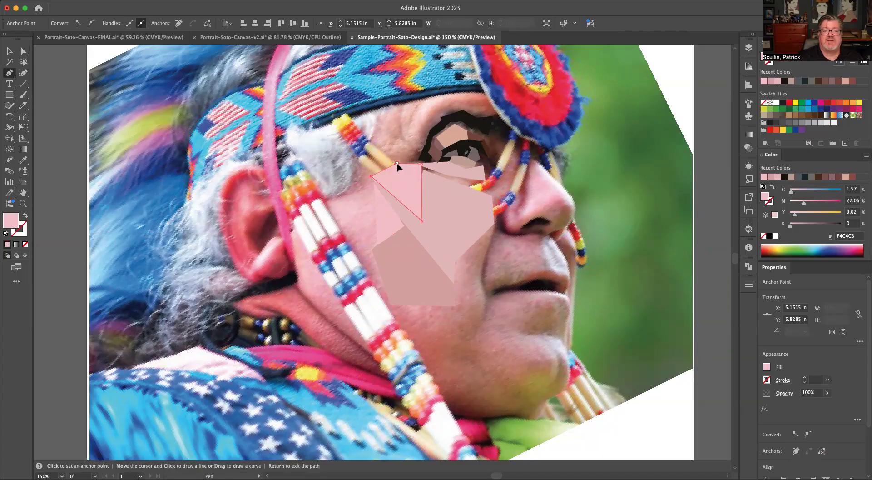
key(i)
click(422, 264)
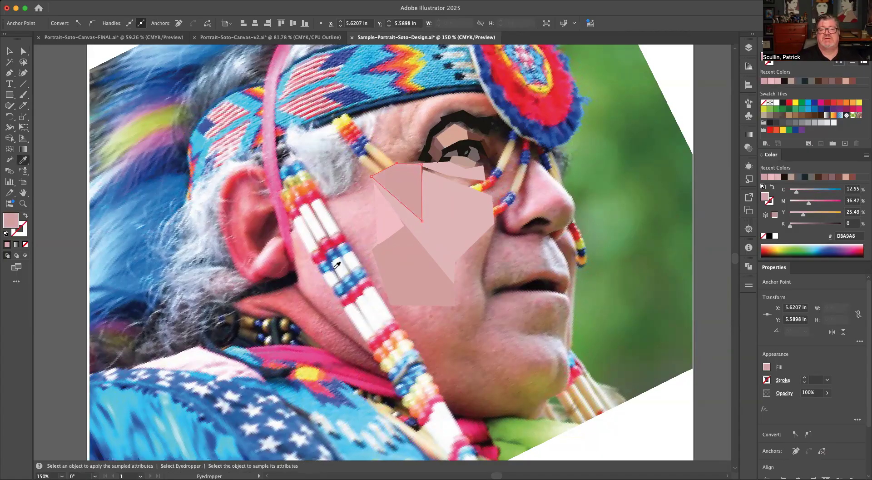
super+click(349, 253)
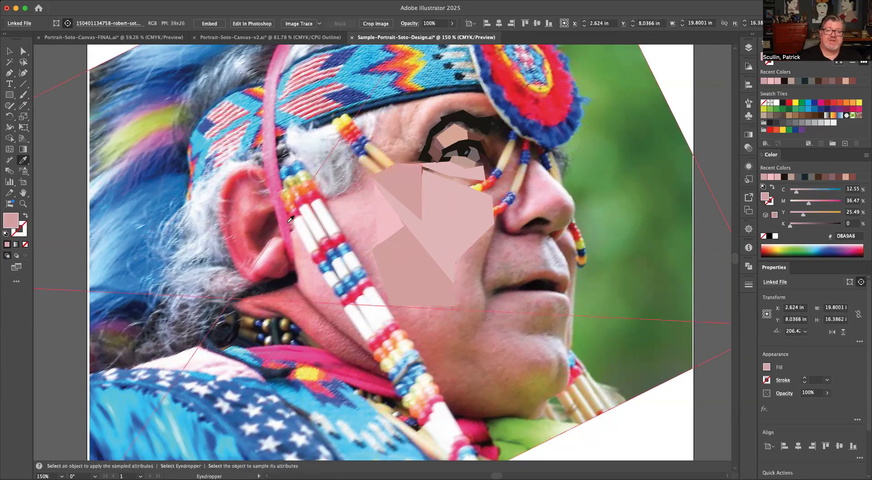
Step: Draw a closed facet between the eye's inner corner and the nose bridge, fill it with the sampled mauve-brown of the eye shading, and deselect it
click(23, 51)
click(10, 72)
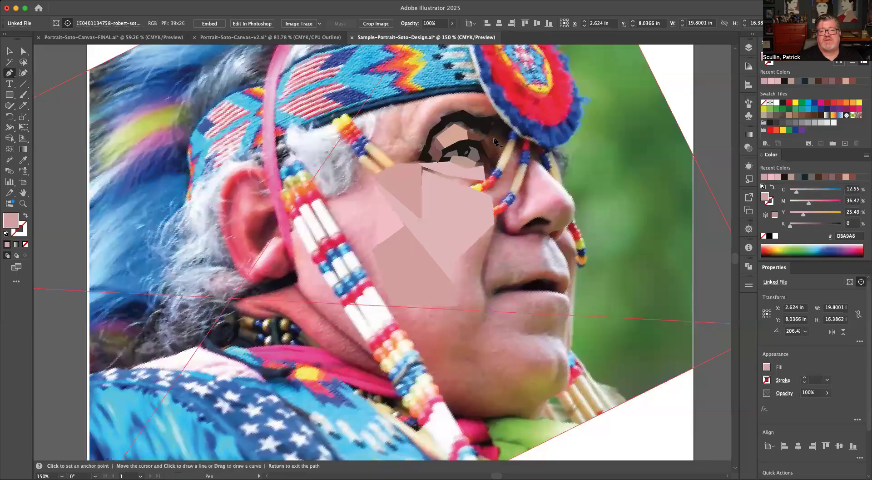
click(502, 137)
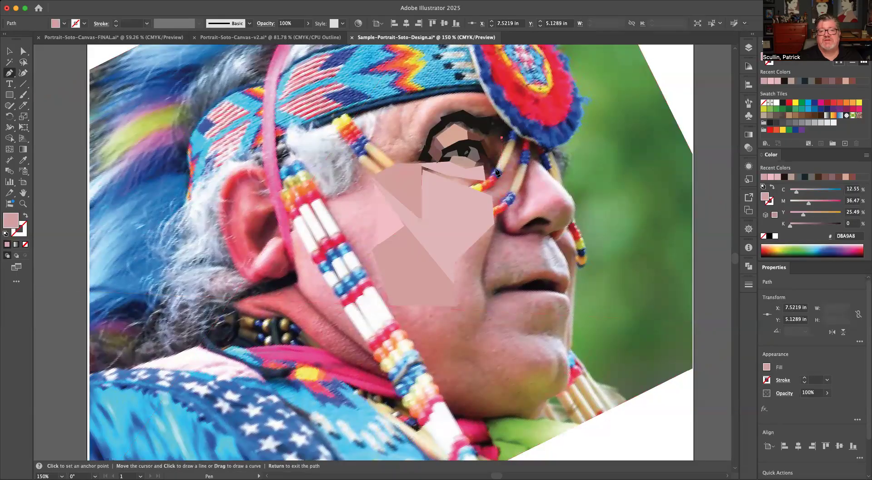
click(486, 140)
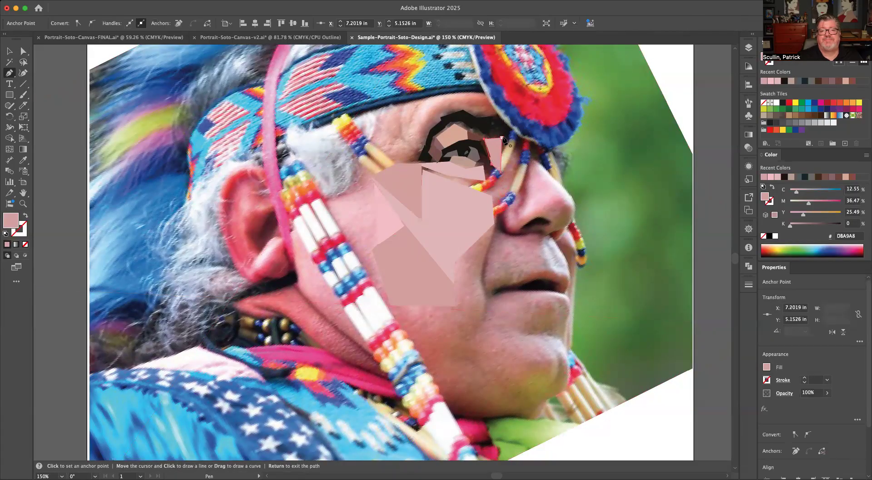
click(492, 145)
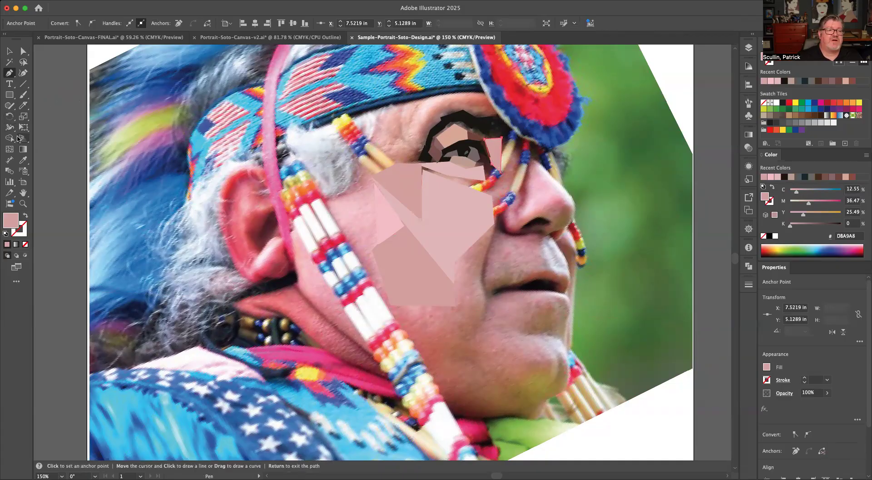
click(22, 161)
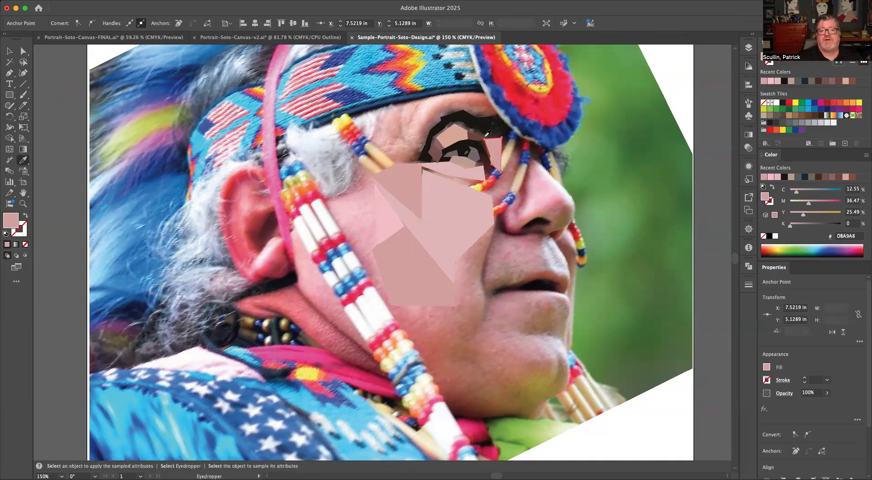
click(440, 144)
key(a)
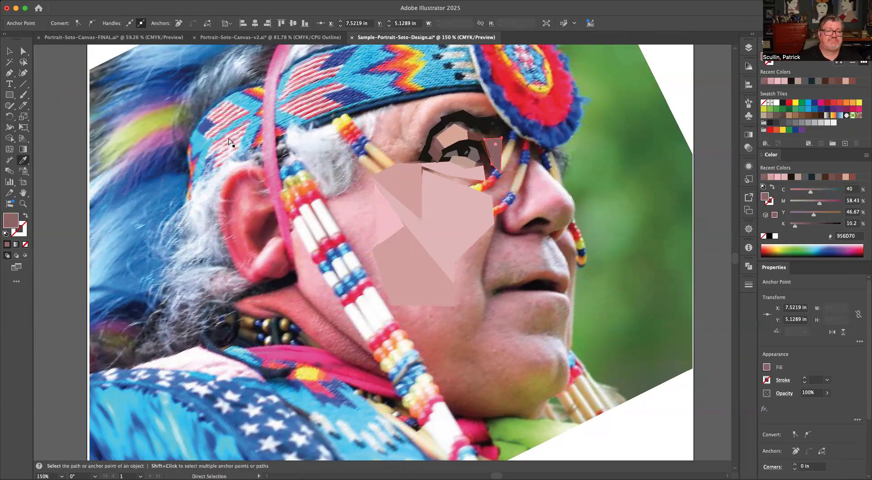
click(64, 157)
Step: Open the layer list, check Layer 2's visibility, and hide its clipped reference photo while keeping the drawn facets visible
key(i)
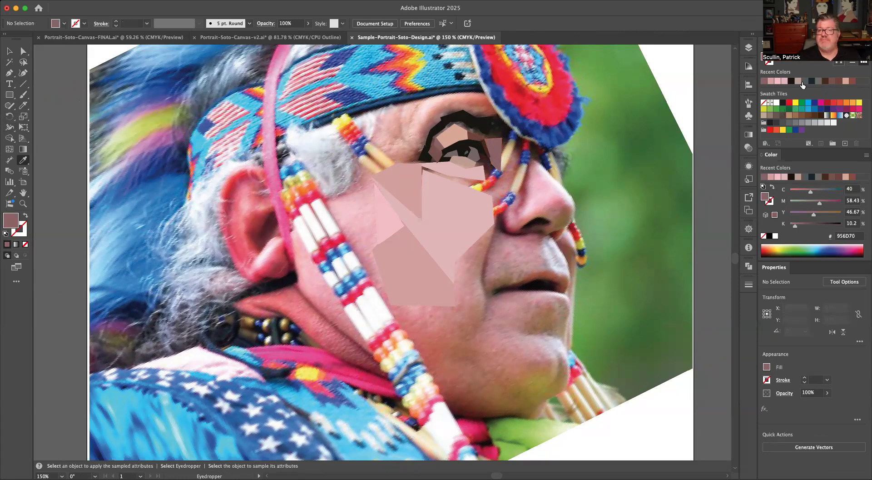
click(749, 47)
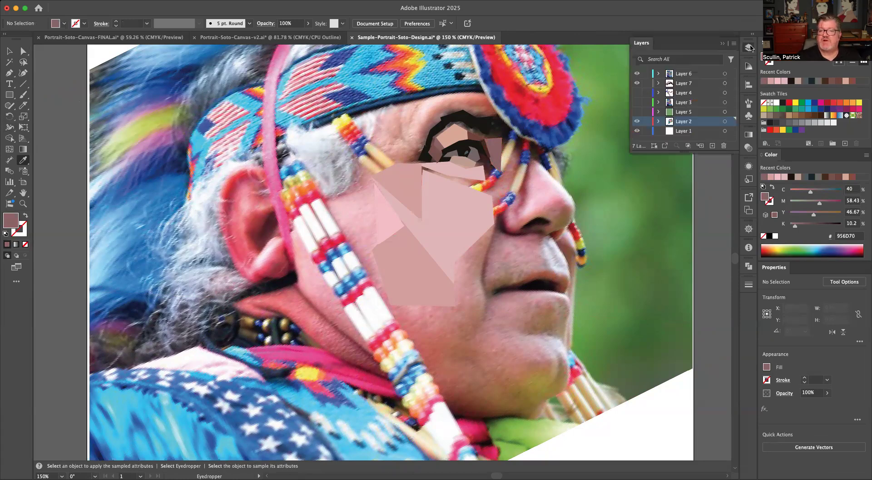
click(637, 122)
click(637, 122)
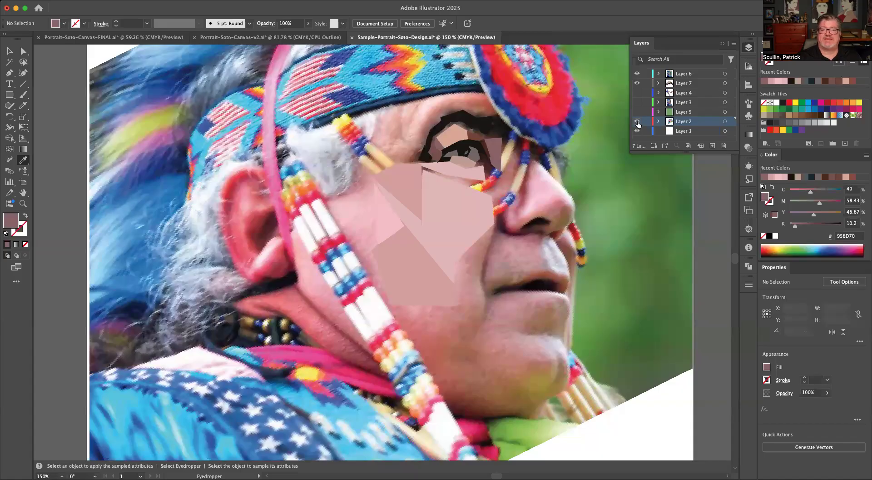
click(9, 51)
click(136, 136)
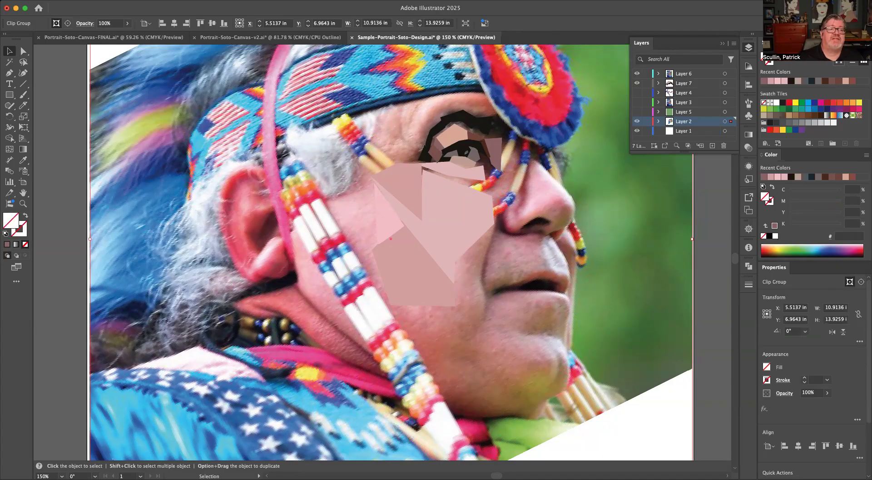
right_click(97, 28)
mouse_move(114, 102)
click(218, 101)
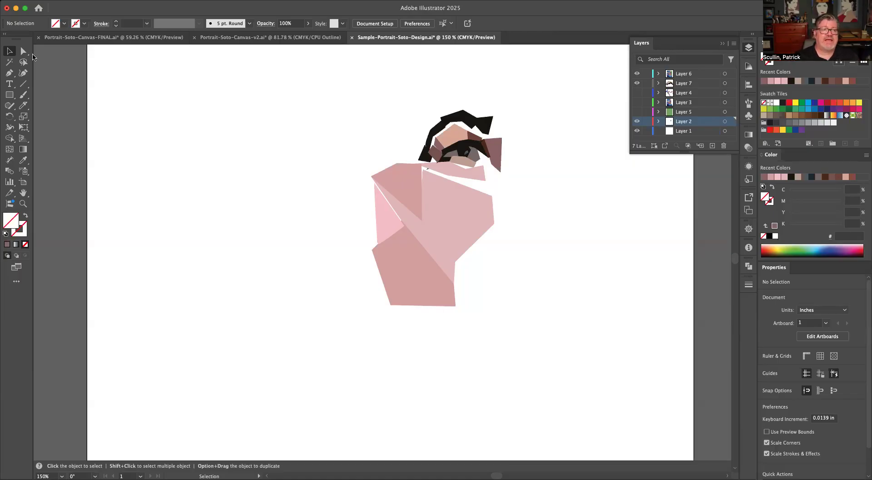
Step: Adjust the large cheek facet's upper anchor point to close the white gap beside the neighbouring facet, and deselect the shape
click(25, 51)
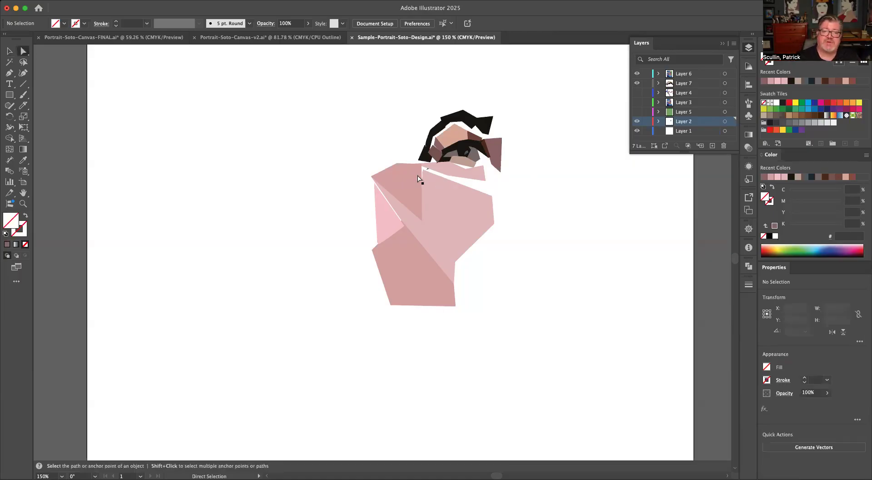
click(422, 178)
drag(422, 164, 426, 166)
click(400, 208)
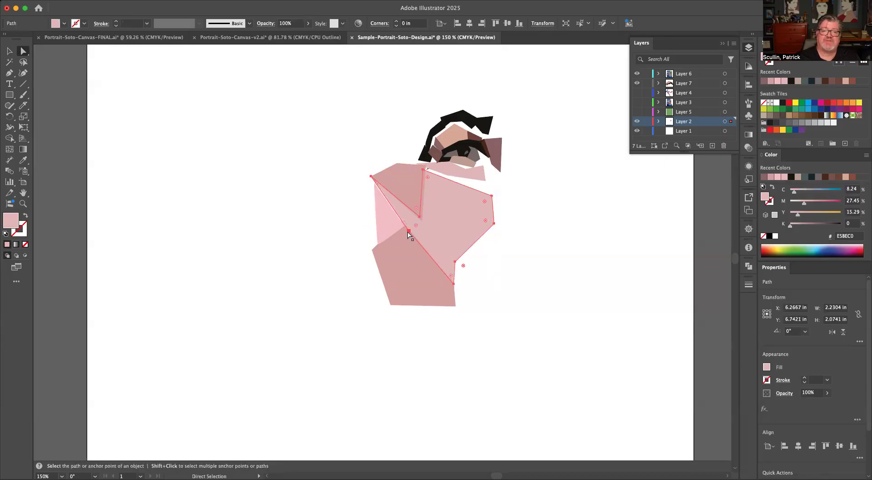
click(409, 230)
click(361, 222)
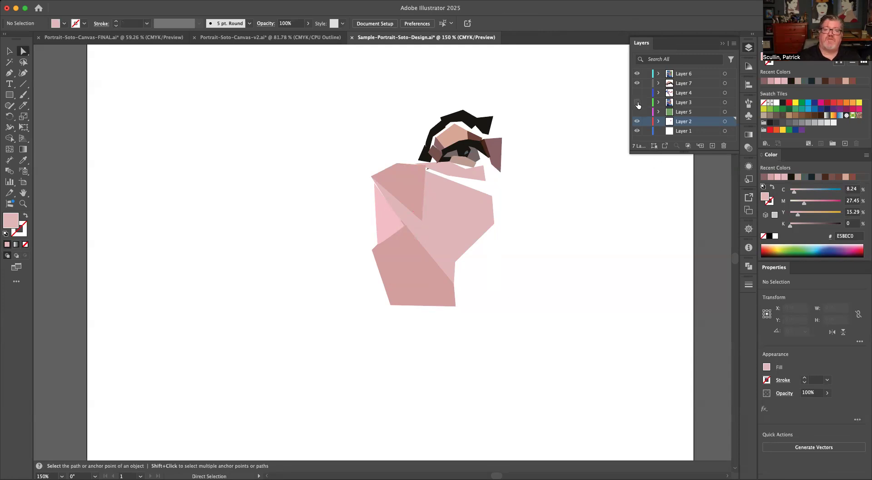
Step: Hide Layer 7, show Layers 3, 4 and 5, and view the whole finished portrait with its beads and green background
click(637, 84)
click(637, 122)
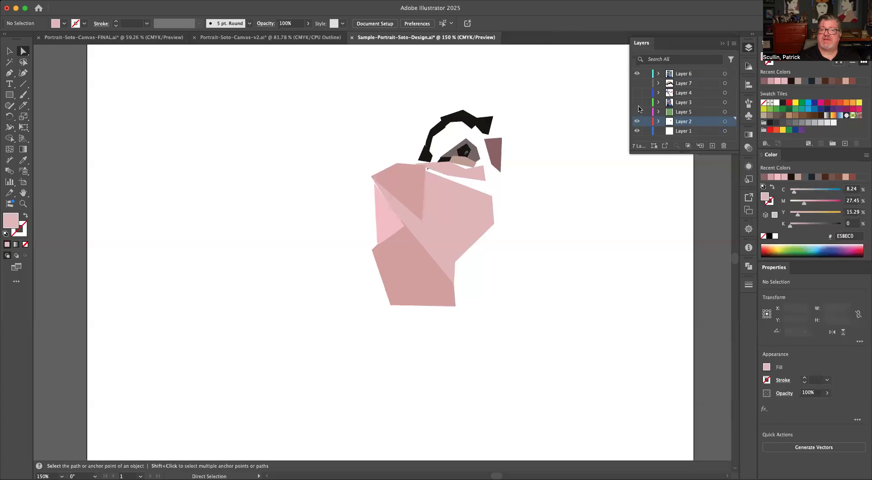
click(637, 104)
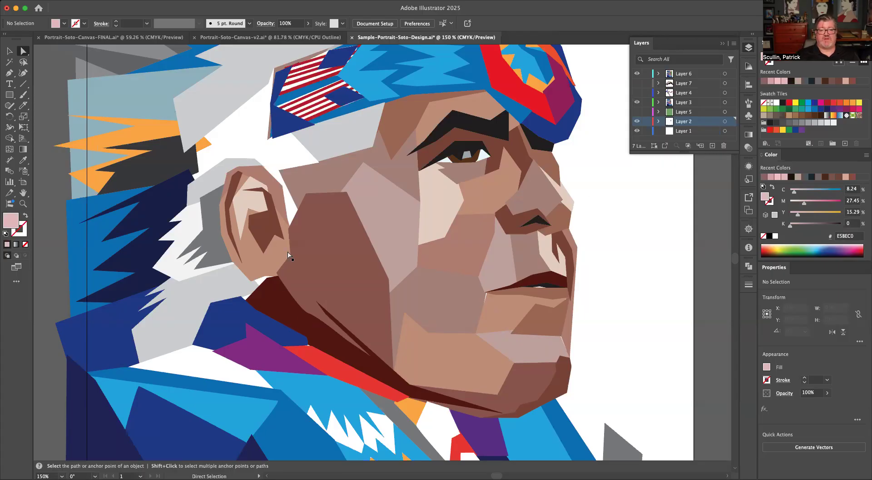
click(638, 95)
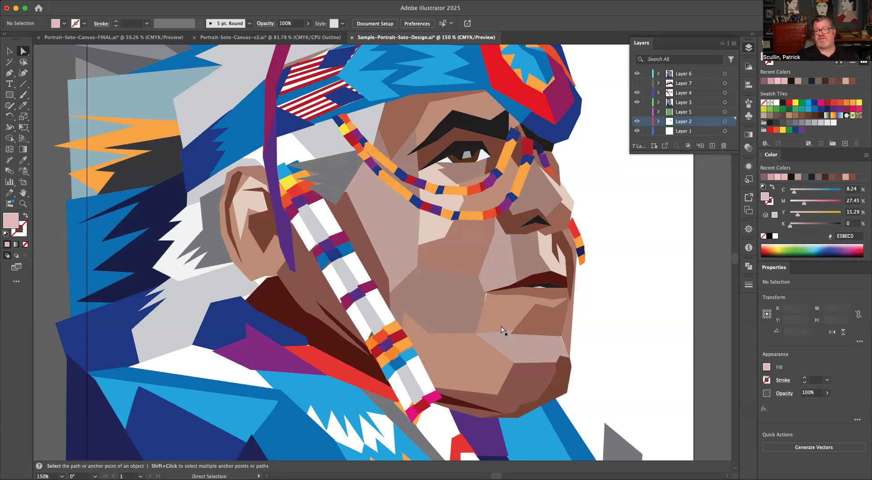
click(636, 112)
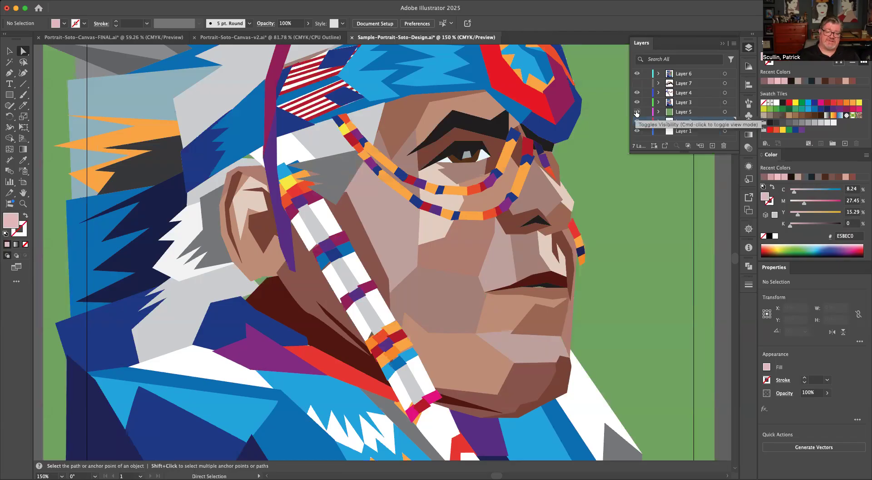
key(super+minus)
key(super+minus)
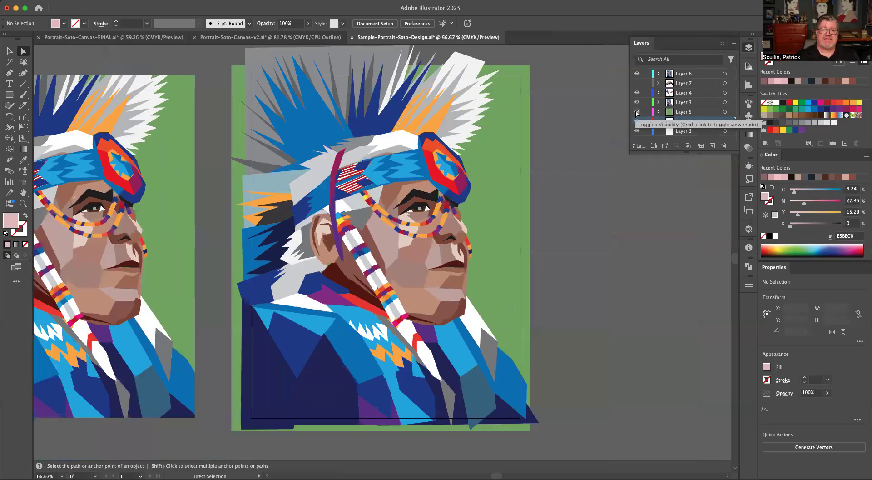